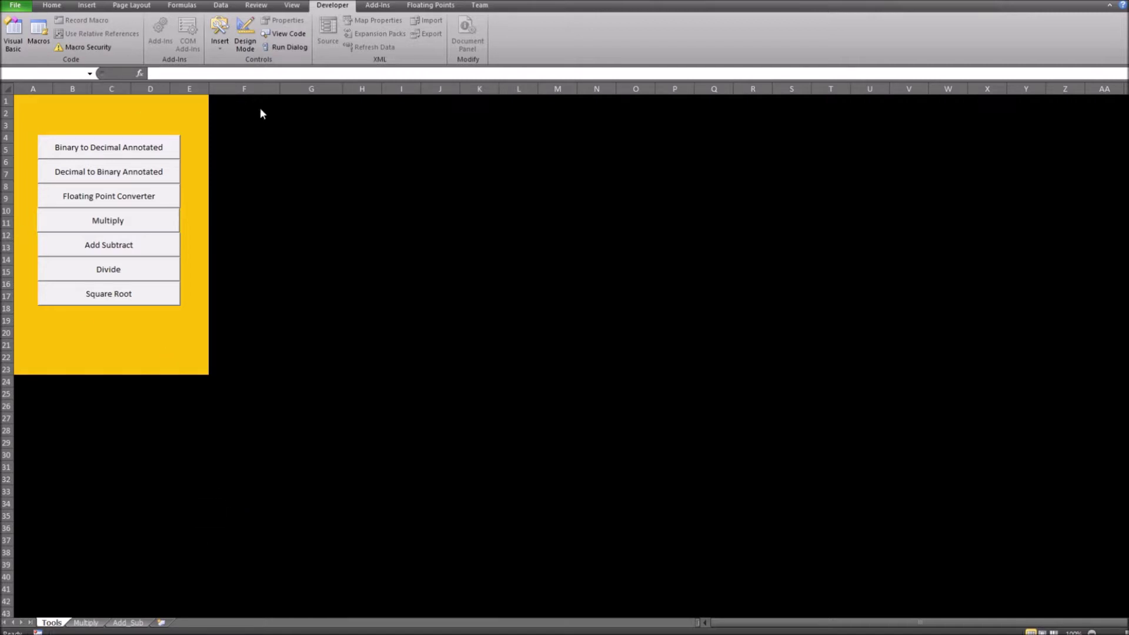
Launch the Add Subtract floating-point tool from its button on the Tools sheet
left_click(118, 245)
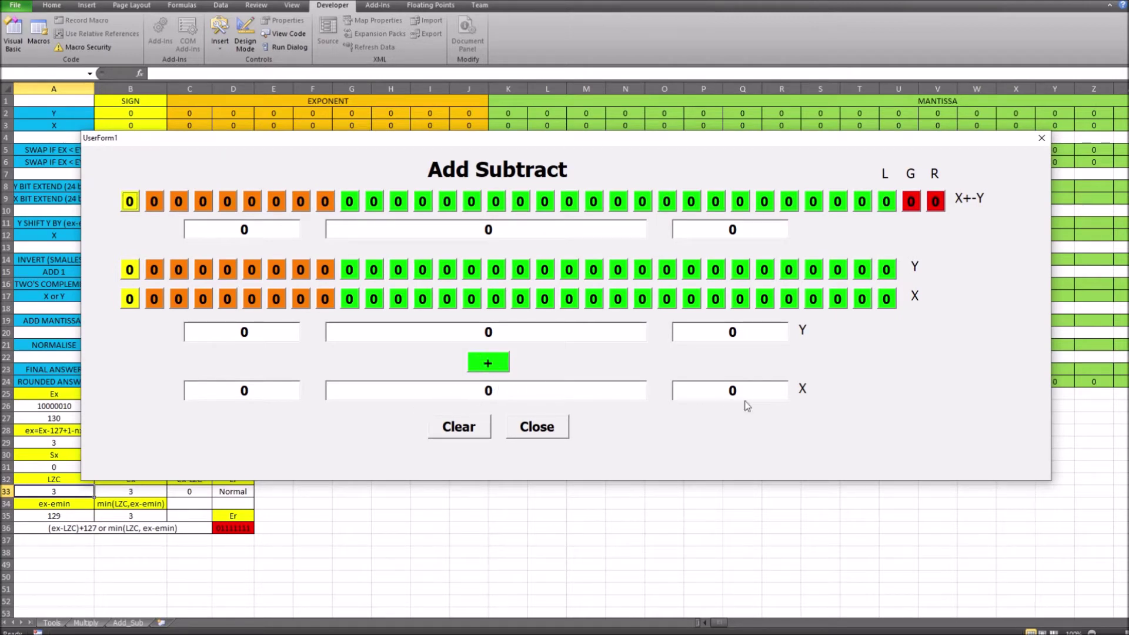
Enter 7 as the X value and 5 as the Y value
left_click(515, 391)
type("7")
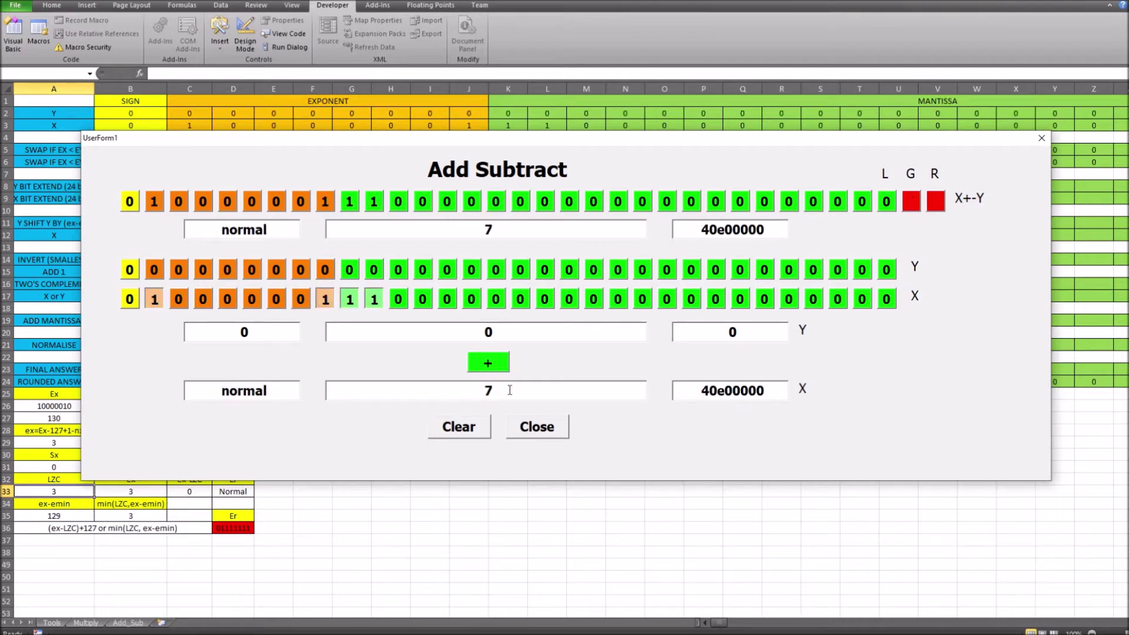
left_click(511, 333)
type("5")
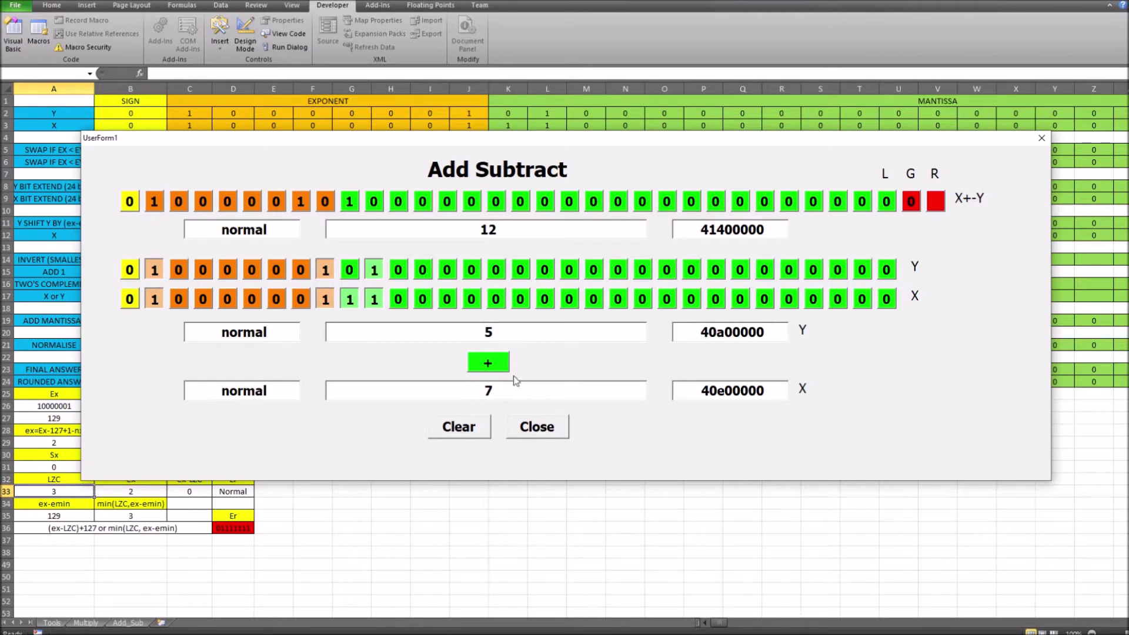
Try subtraction, negate Y and X, then add -7 and -5 to get -12 (c1400000)
left_click(488, 363)
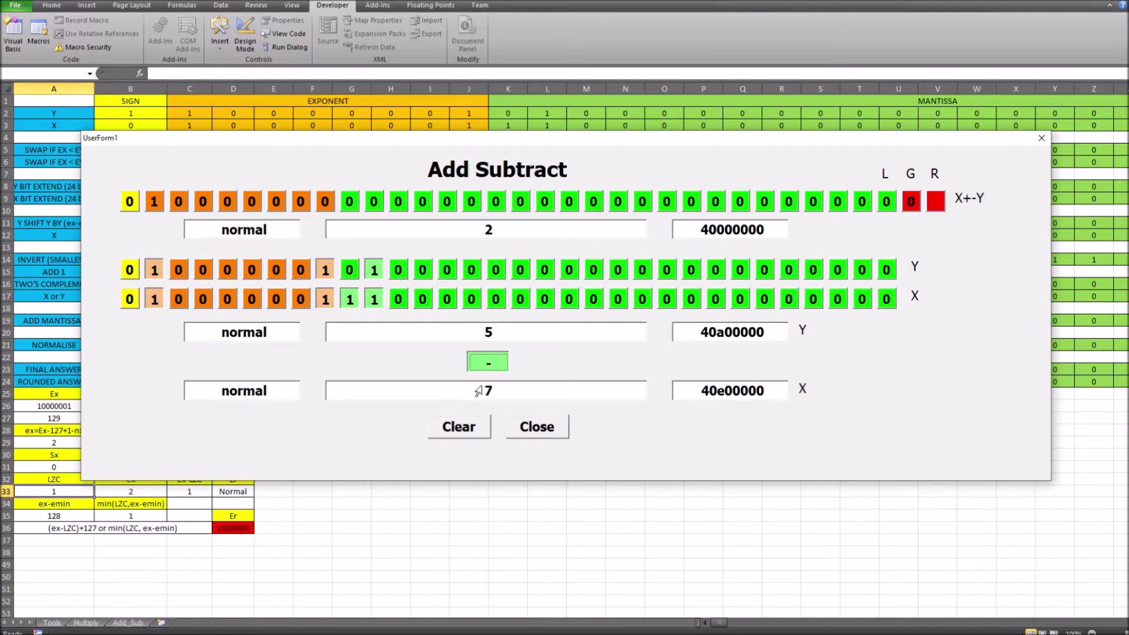
left_click(486, 332)
type("-")
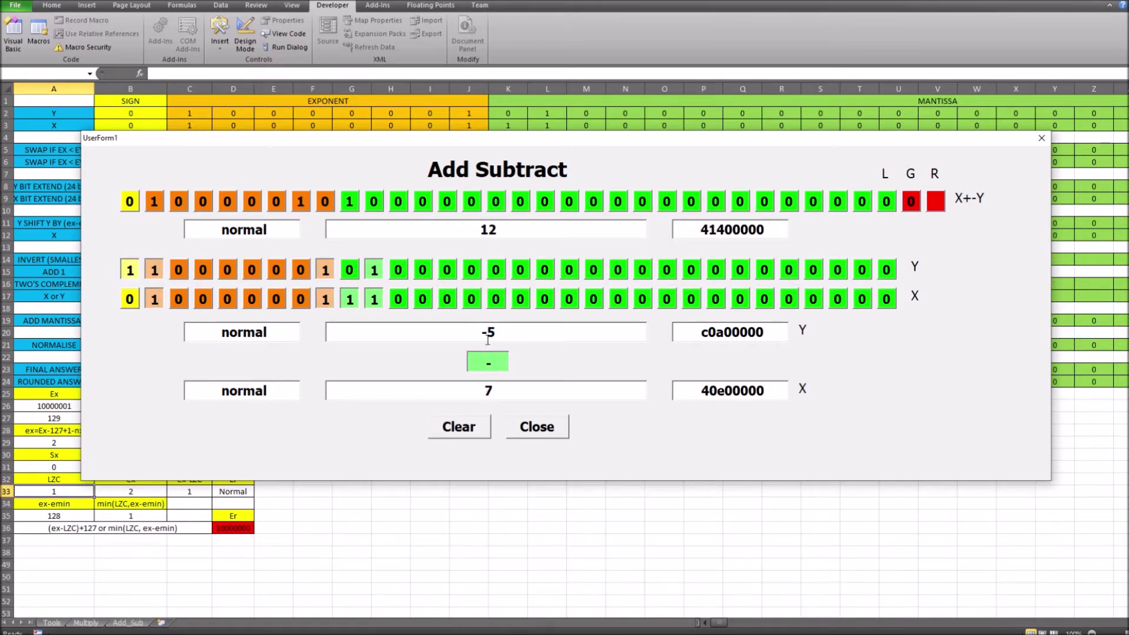
left_click(486, 390)
type("-")
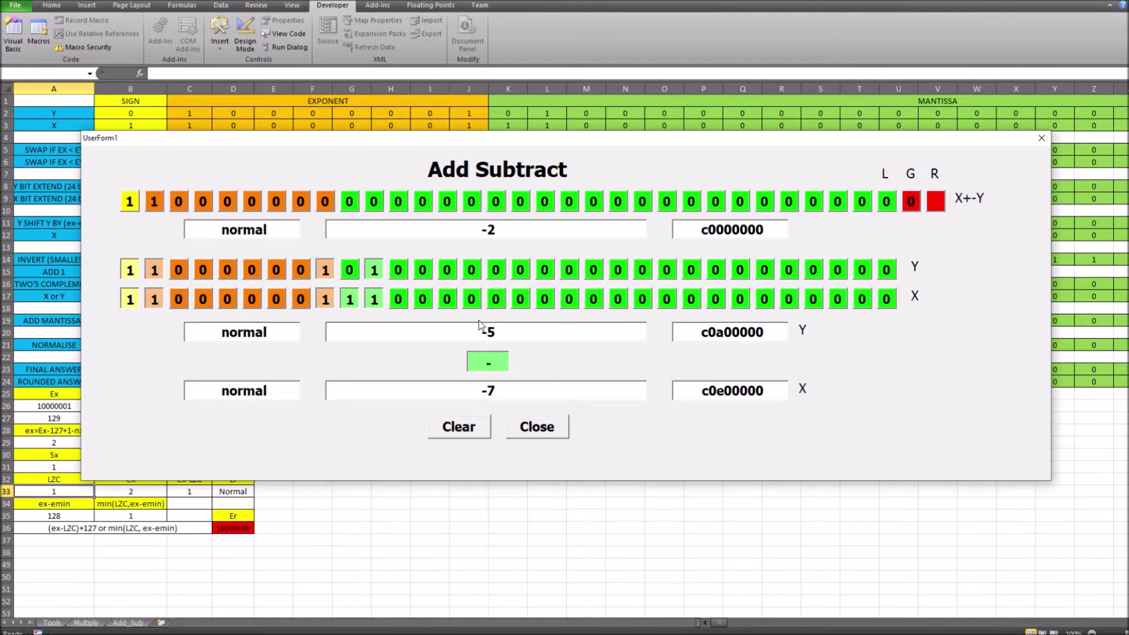
left_click(494, 362)
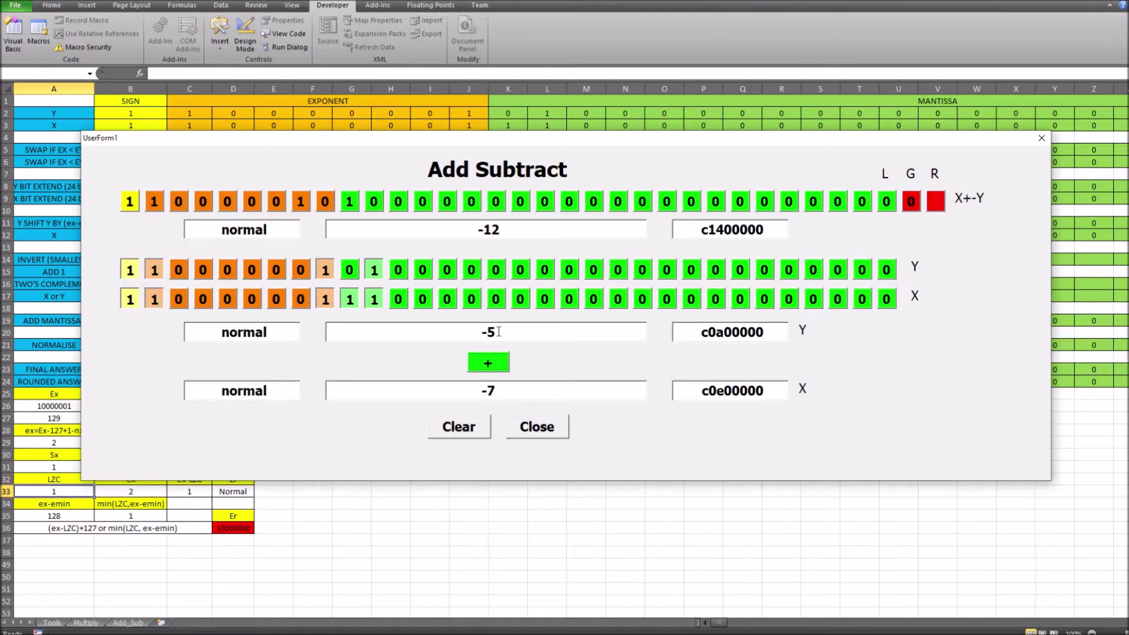
Delete the X value -7 and the Y value -5
left_click_drag(499, 332, 477, 331)
key("BackSpace")
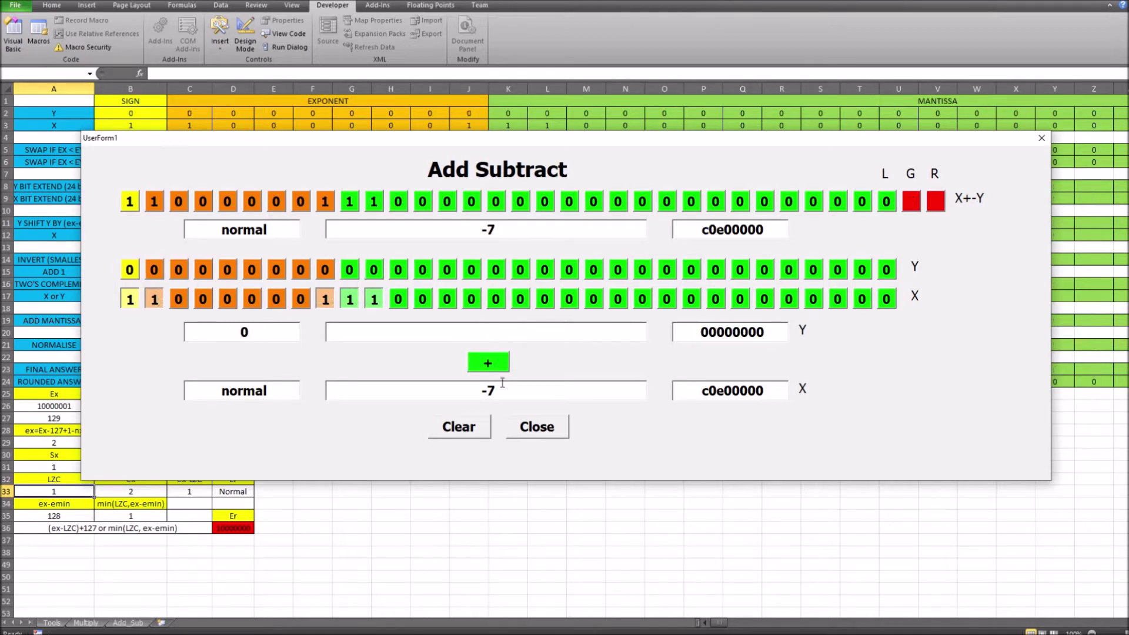
left_click_drag(502, 388, 470, 391)
key("BackSpace")
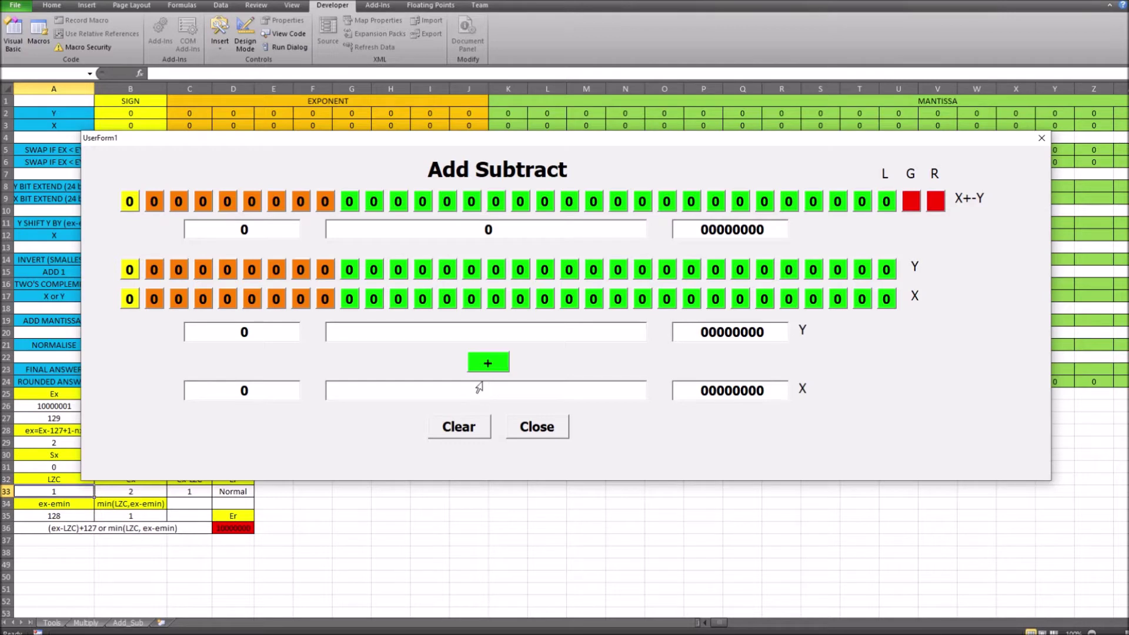
Enter +inf as an operand and switch to subtraction to test infinity cases
key("Return")
type("+")
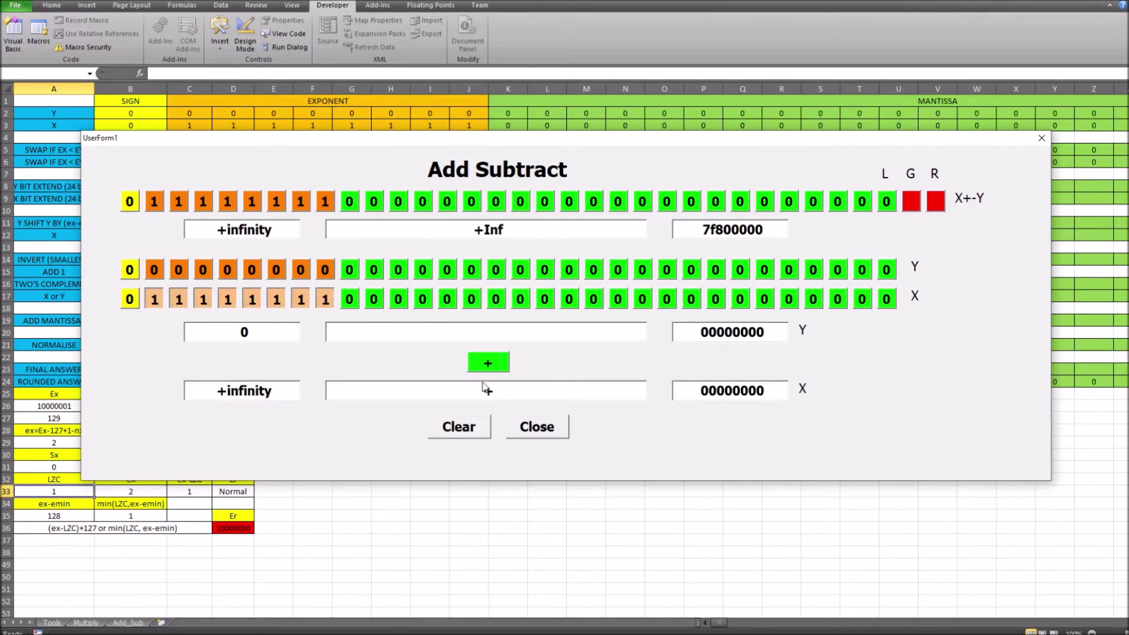
type("inf")
left_click(490, 360)
left_click(494, 329)
type("+inf")
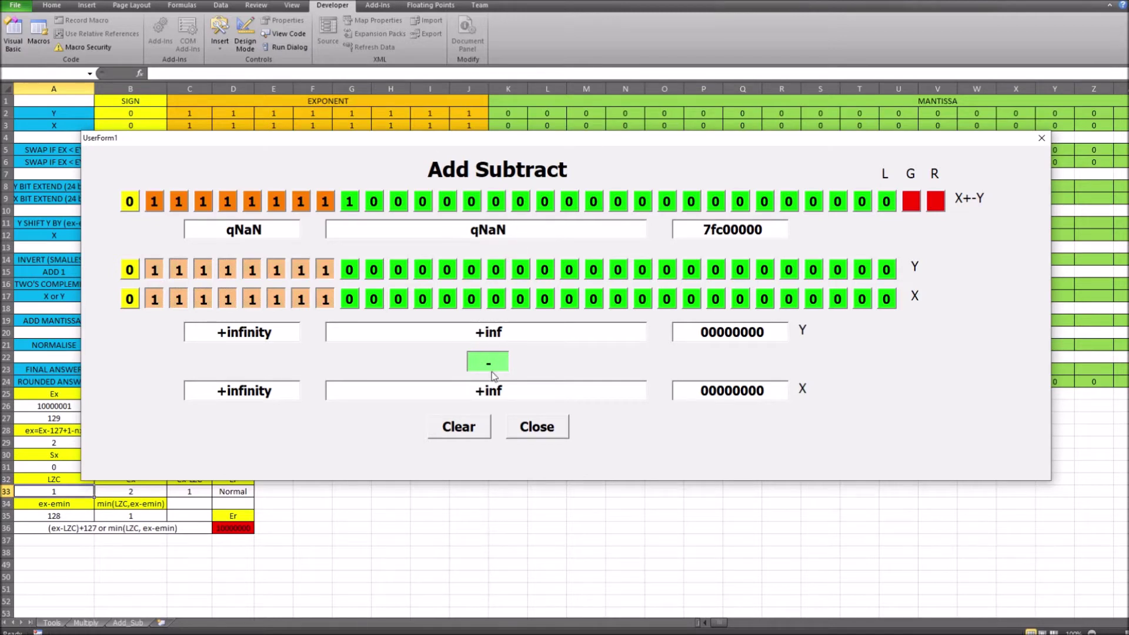
left_click_drag(503, 391, 473, 394)
Set X to 0 and Y to 5
type("0")
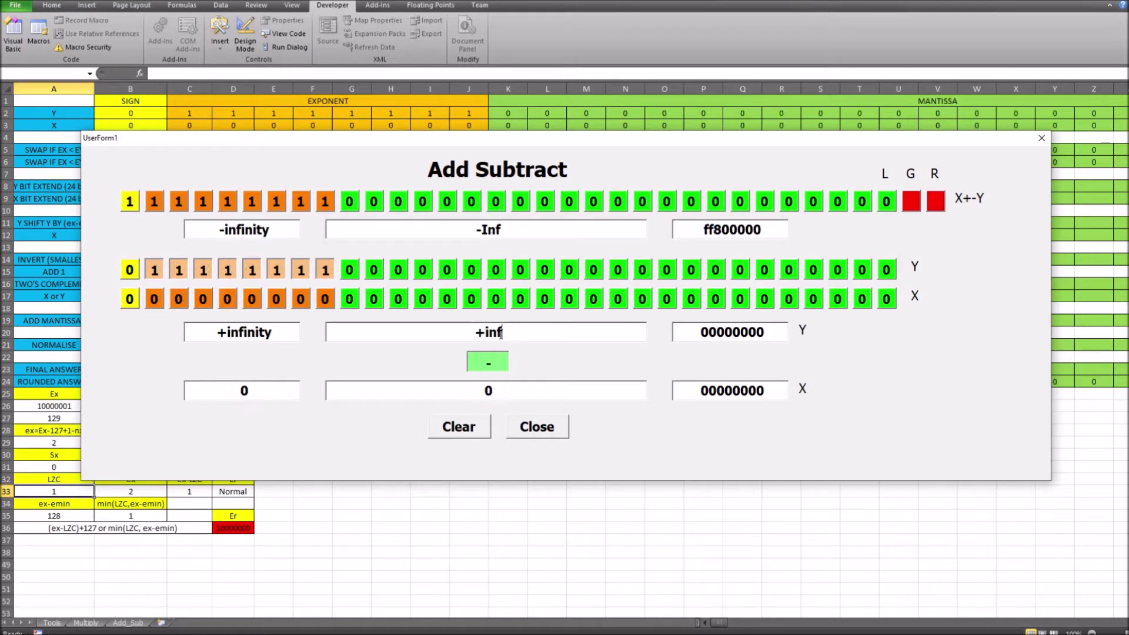
left_click_drag(503, 332, 474, 339)
type("5")
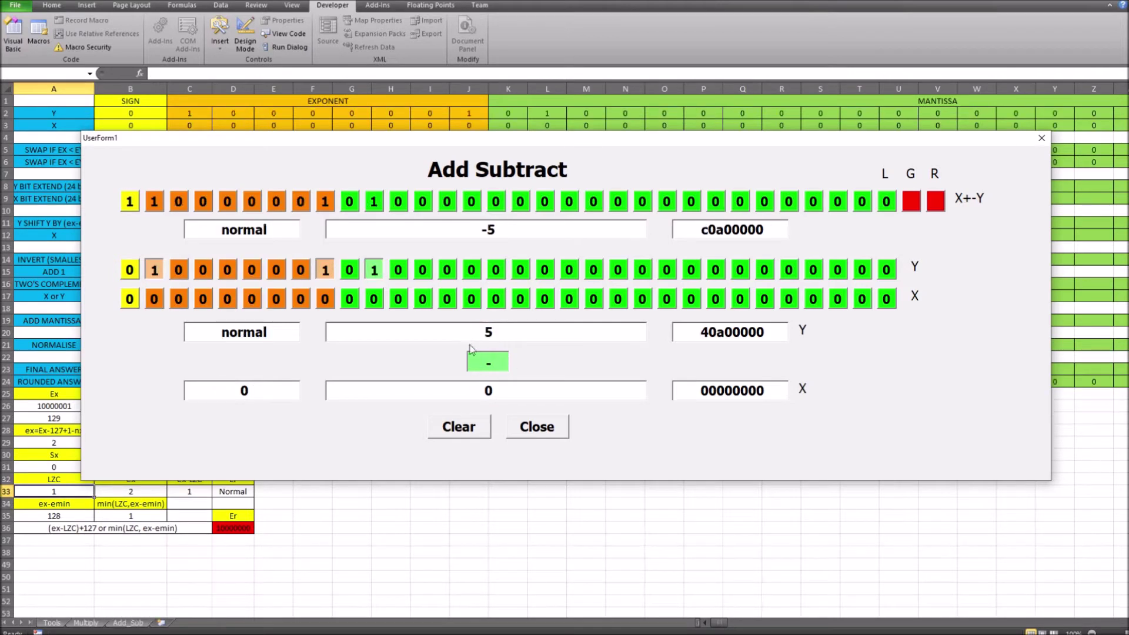
Compare addition and subtraction, then change Y to -5 so 0 minus -5 gives 5 (40a00000)
left_click(488, 363)
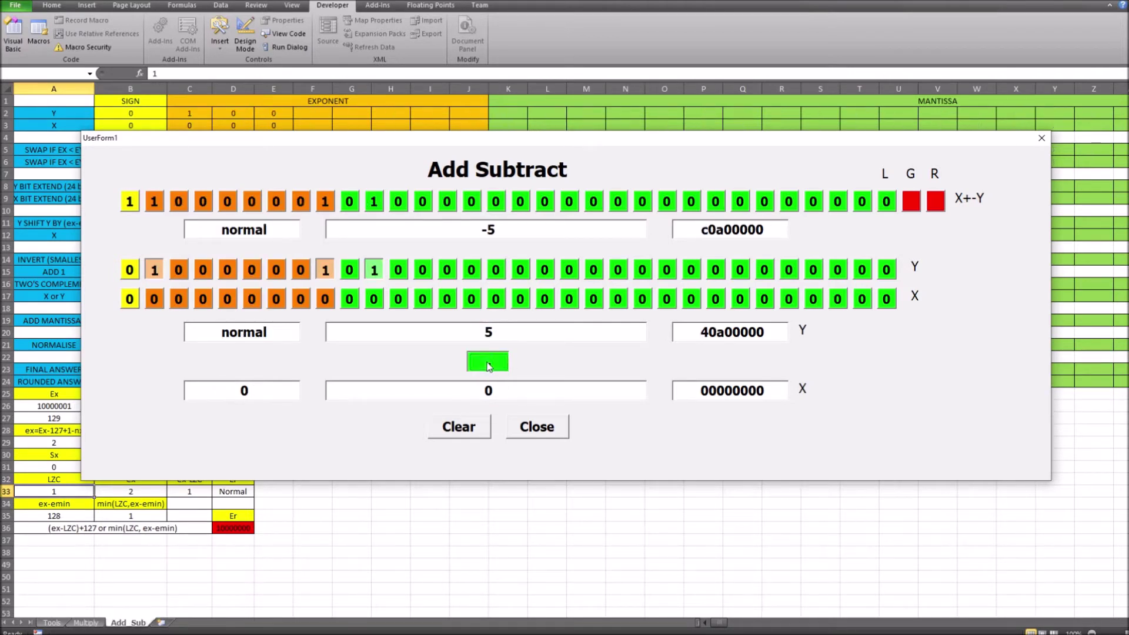
double_click(489, 391)
left_click(490, 363)
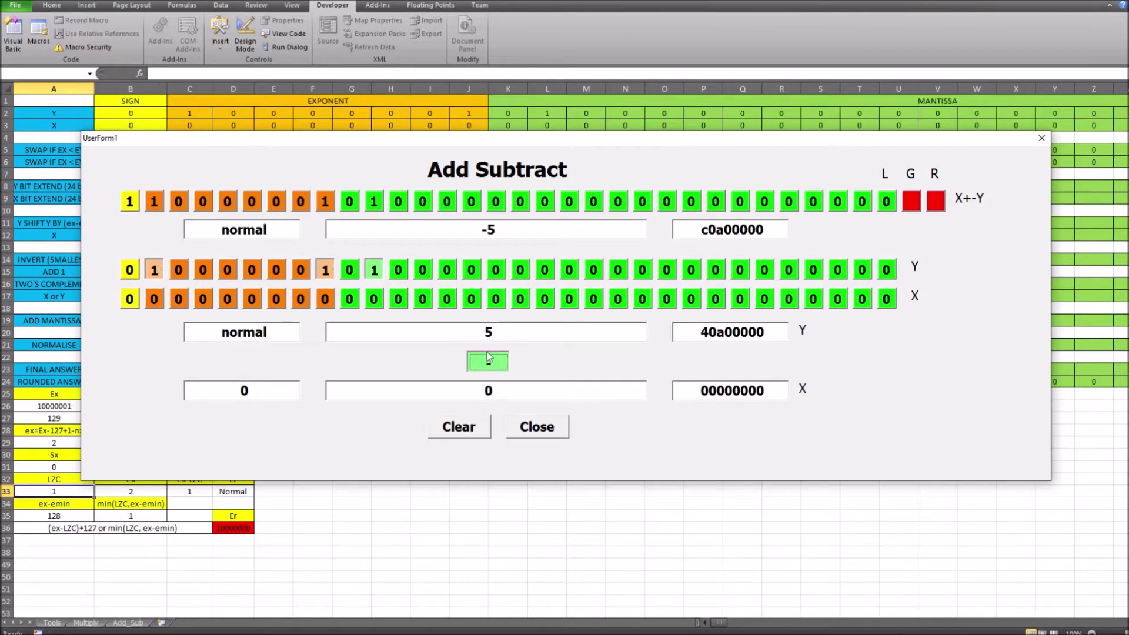
double_click(487, 331)
type("-5")
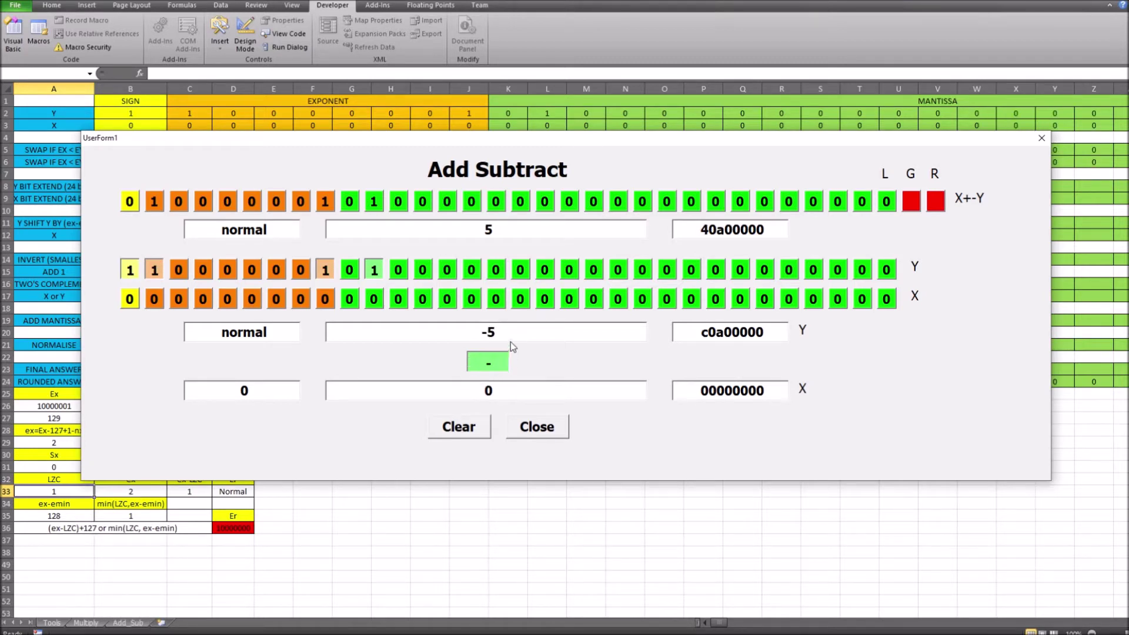
Compute 7 minus 6.9, giving 9.99999046325684E-02 (3dccccc0), and move the form right
double_click(466, 393)
type("7")
left_click(500, 335)
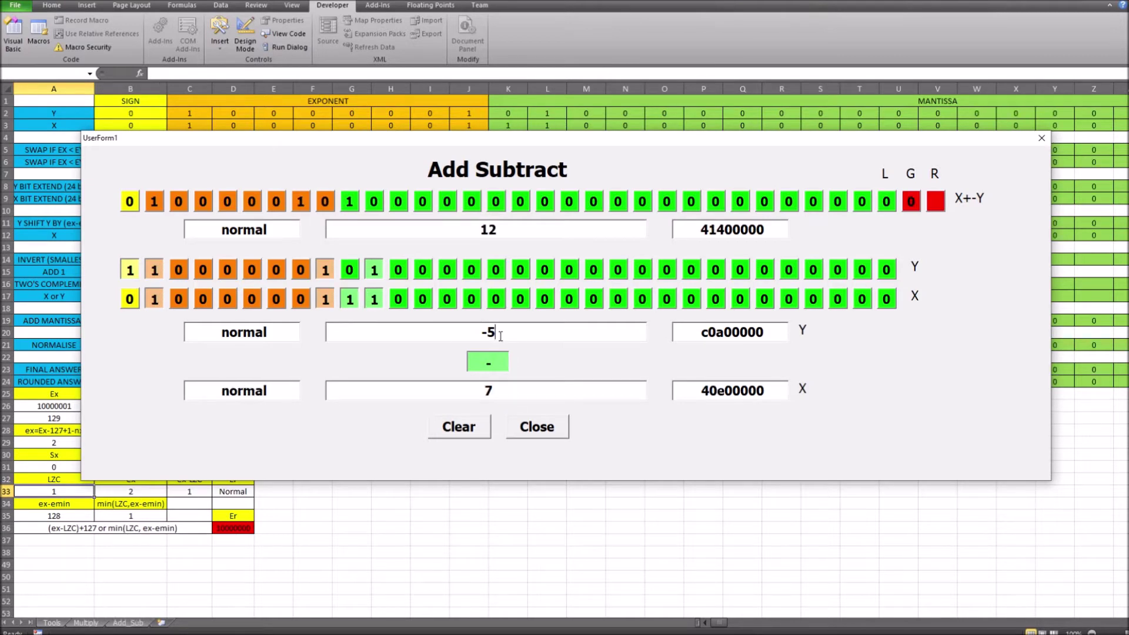
left_click_drag(500, 335, 466, 340)
type("6")
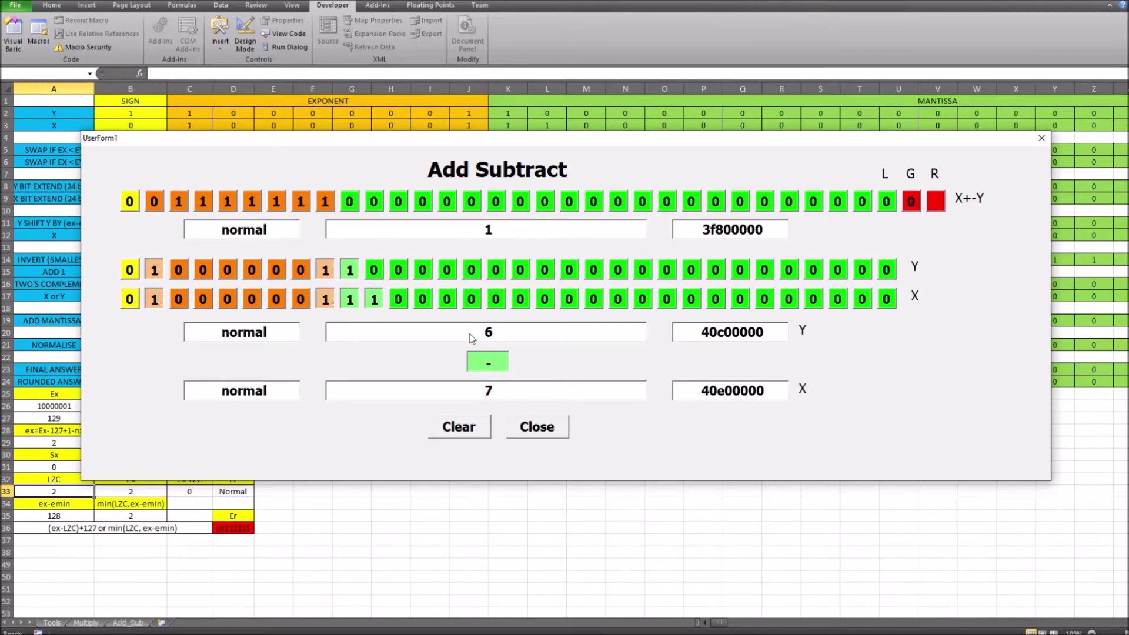
type(".9")
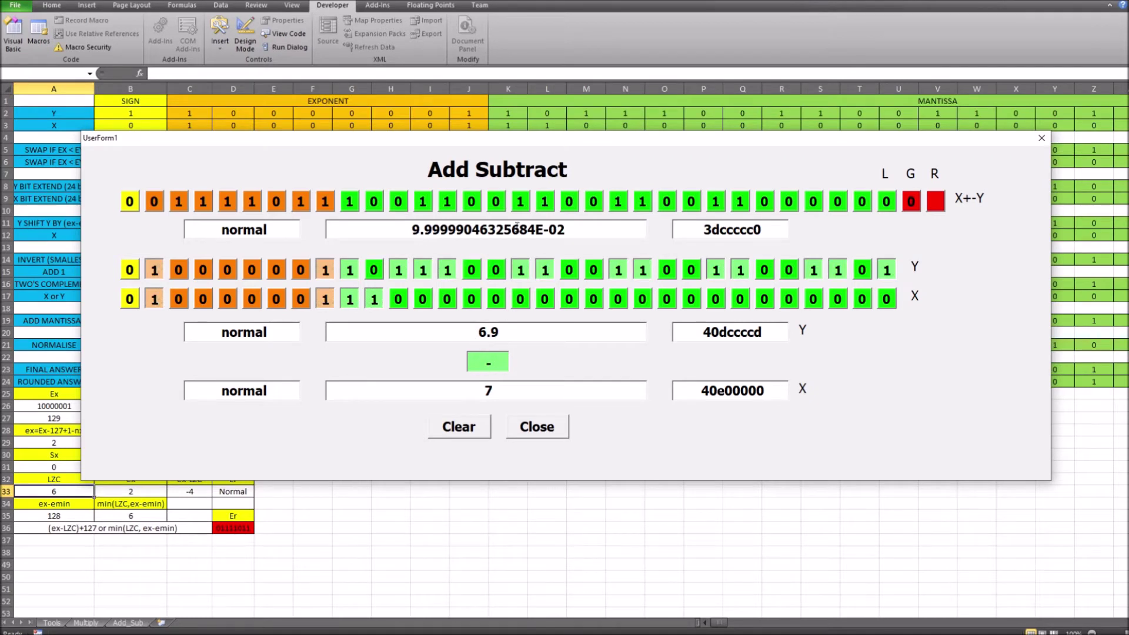
left_click_drag(522, 143, 622, 114)
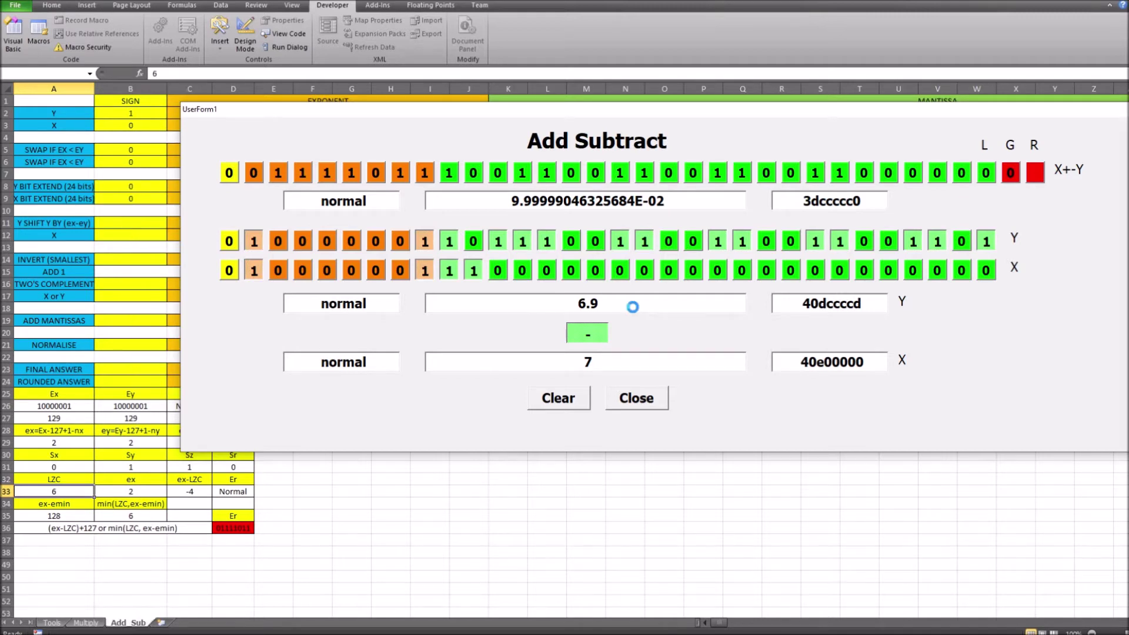
type("9")
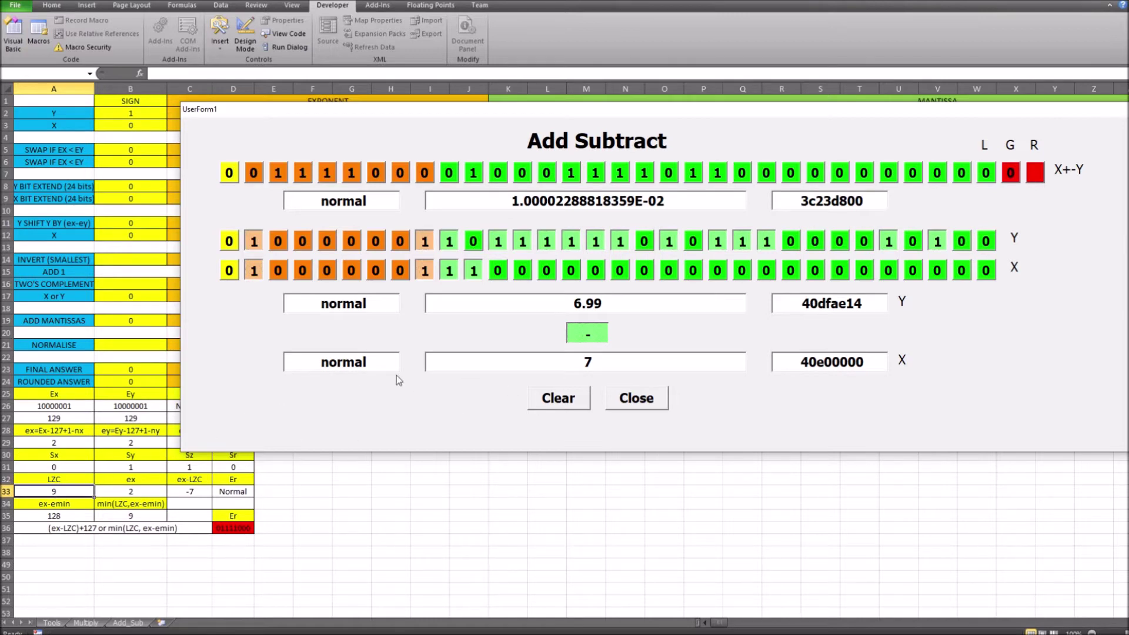
type("99")
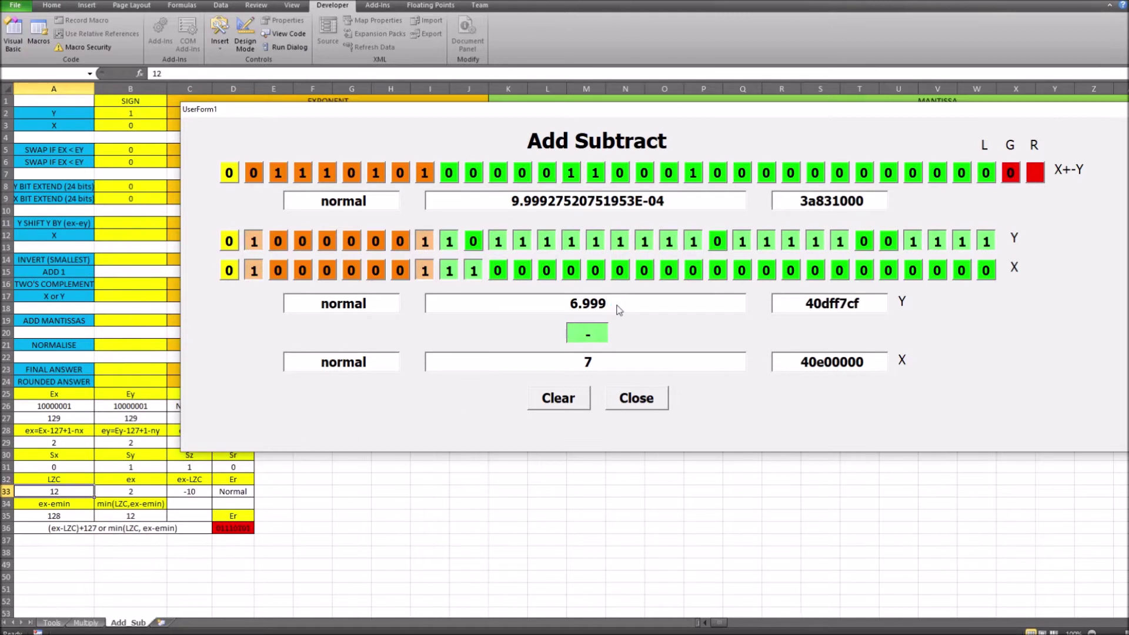
type("9")
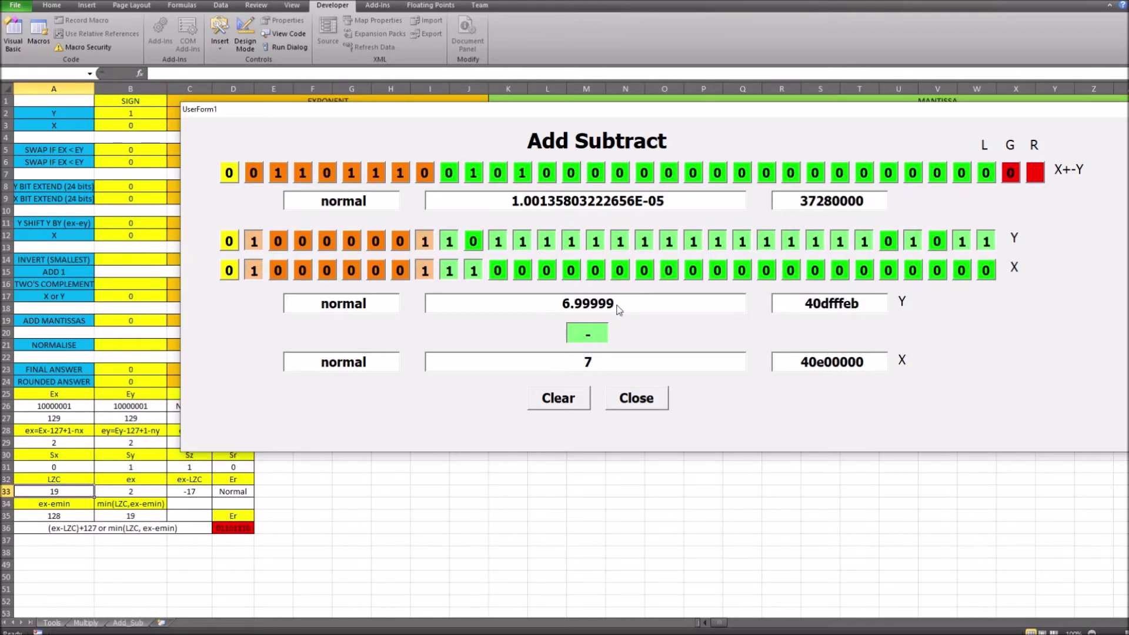
type("9")
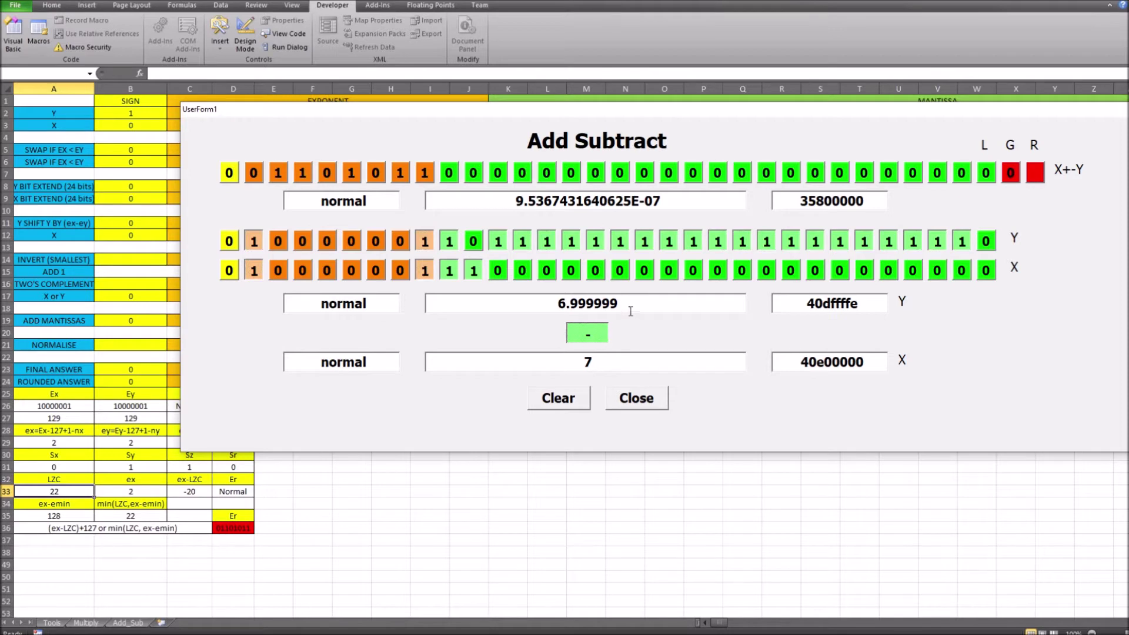
type("9")
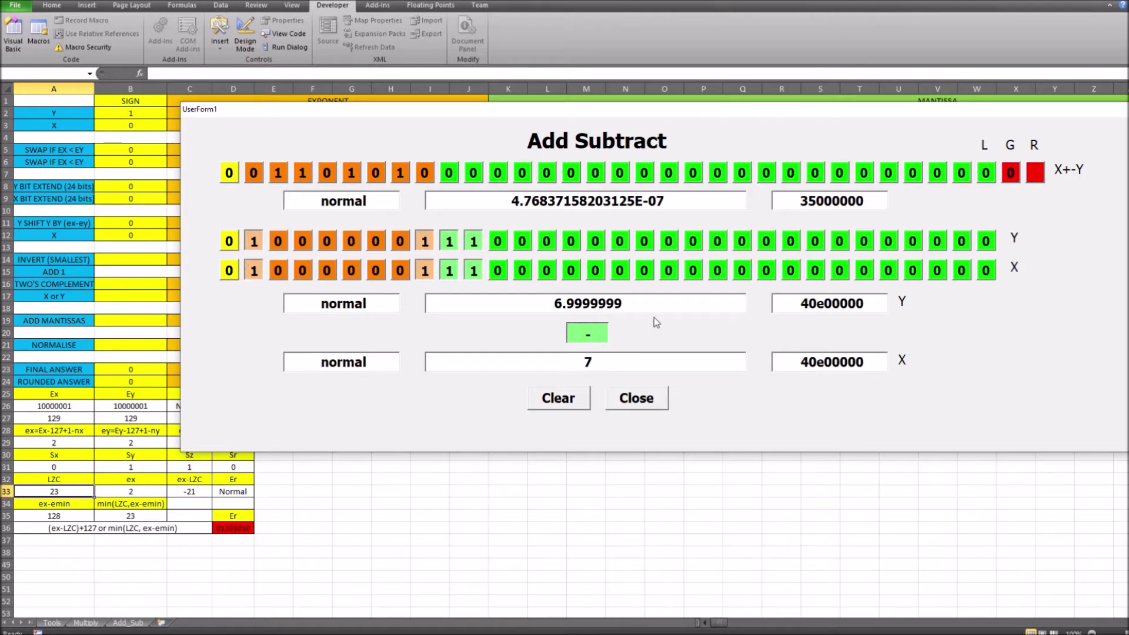
left_click(642, 302)
Switch to addition so 7 + 6.999999 gives 13.9999990463257 (415fffff), then close the form
key("Return")
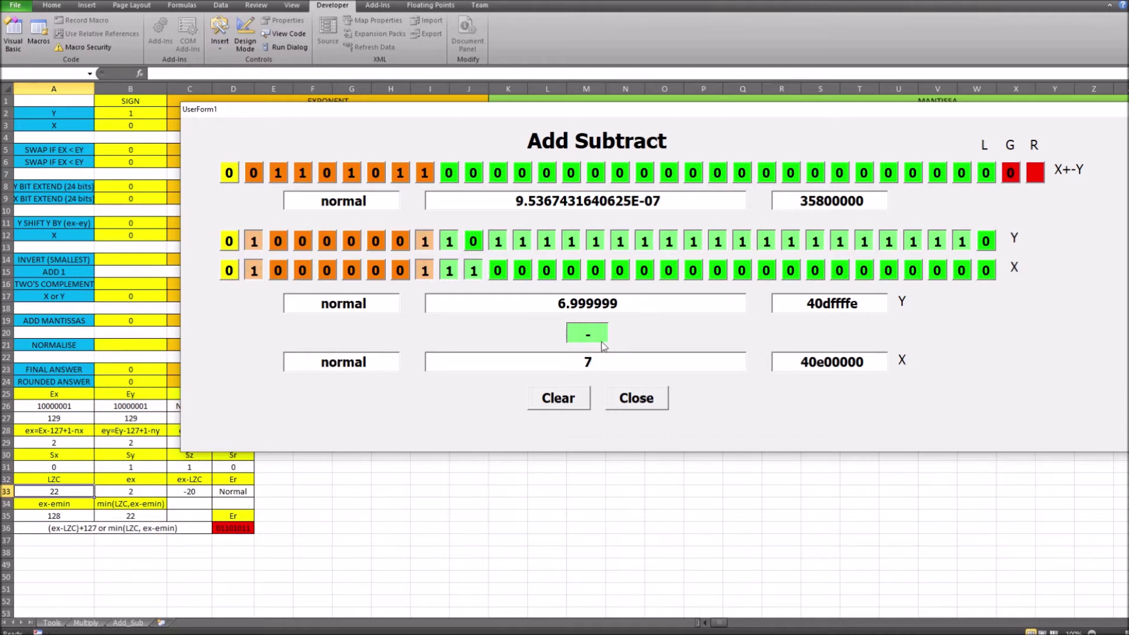
left_click_drag(611, 362, 579, 370)
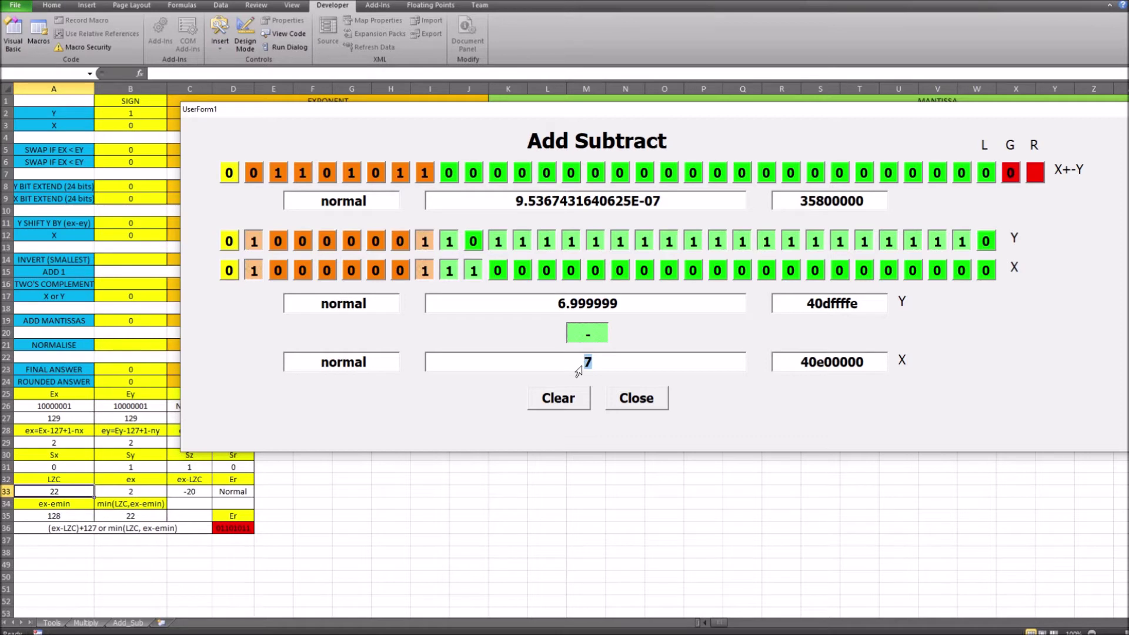
left_click(595, 336)
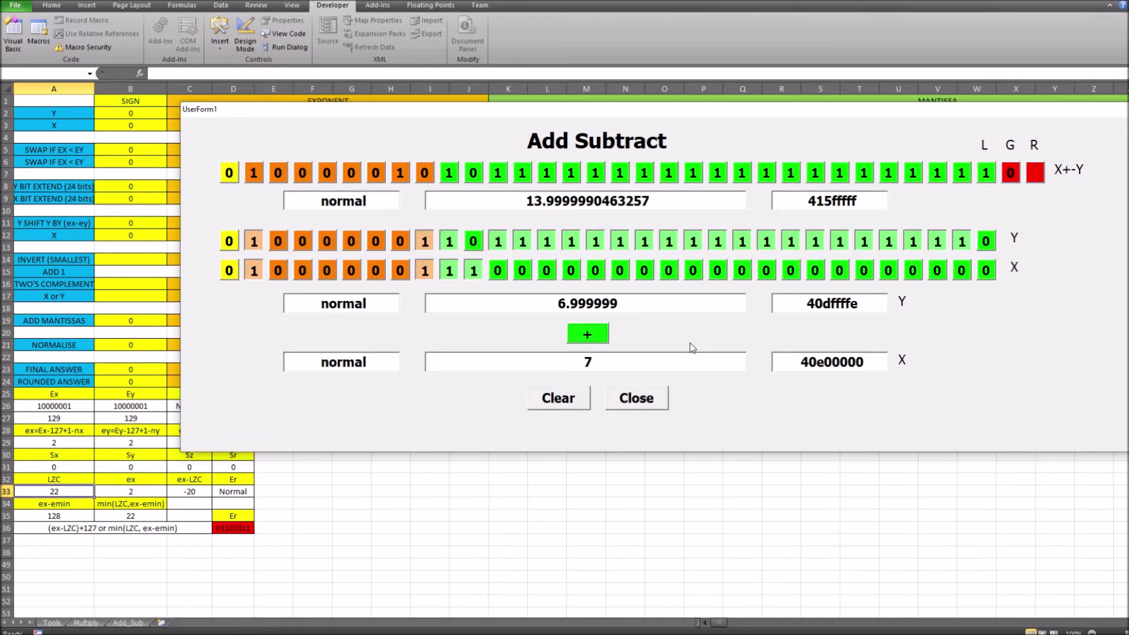
left_click(636, 400)
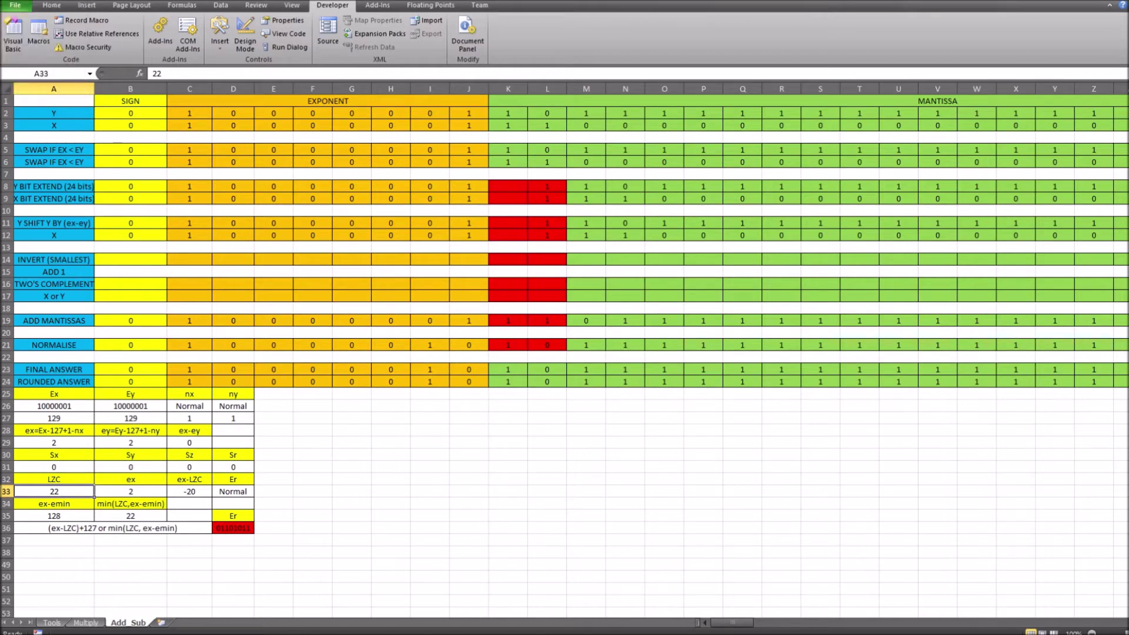
Open the Visual Basic editor with Alt+F11 to view the Add_Subtract form code
key("alt+F11")
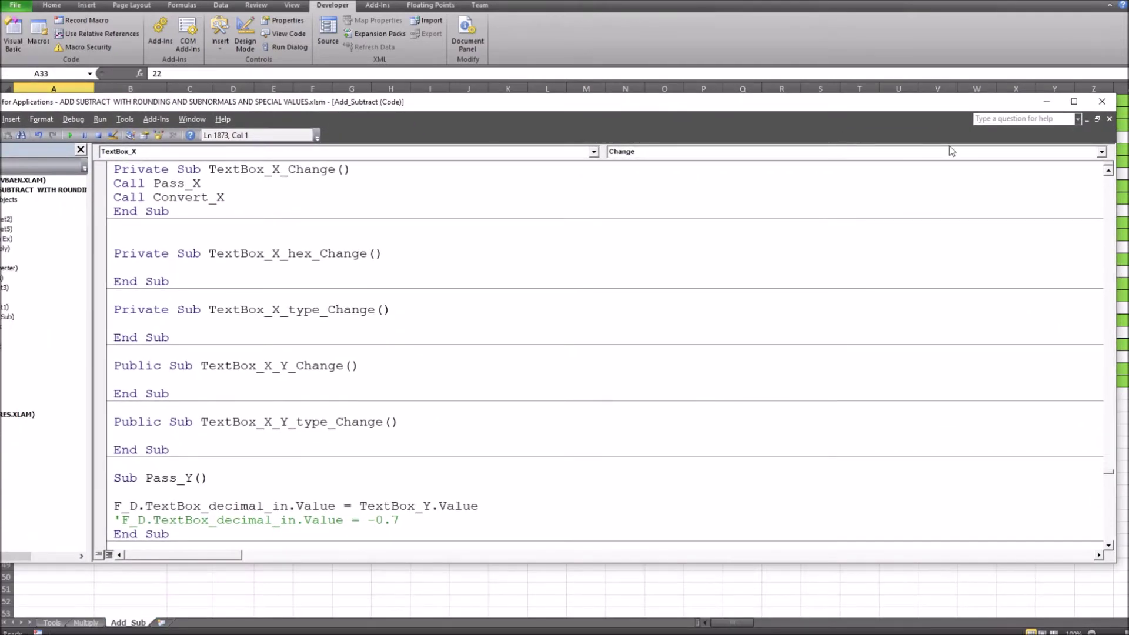
left_click(1072, 102)
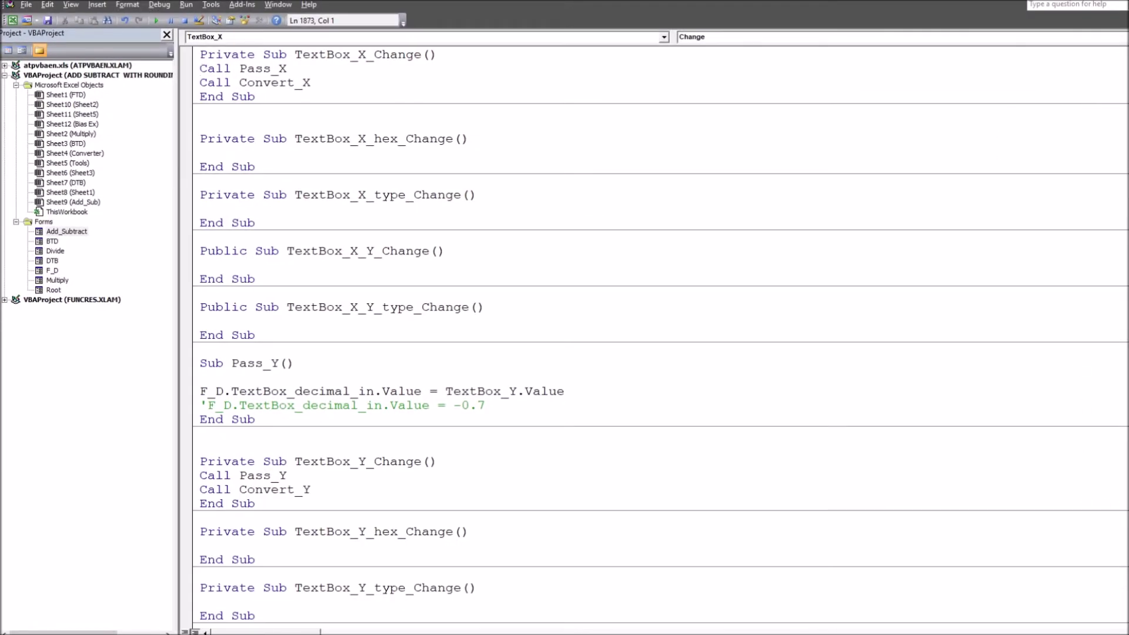
scroll(659, 335, "up", 5)
scroll(659, 335, "up", 20)
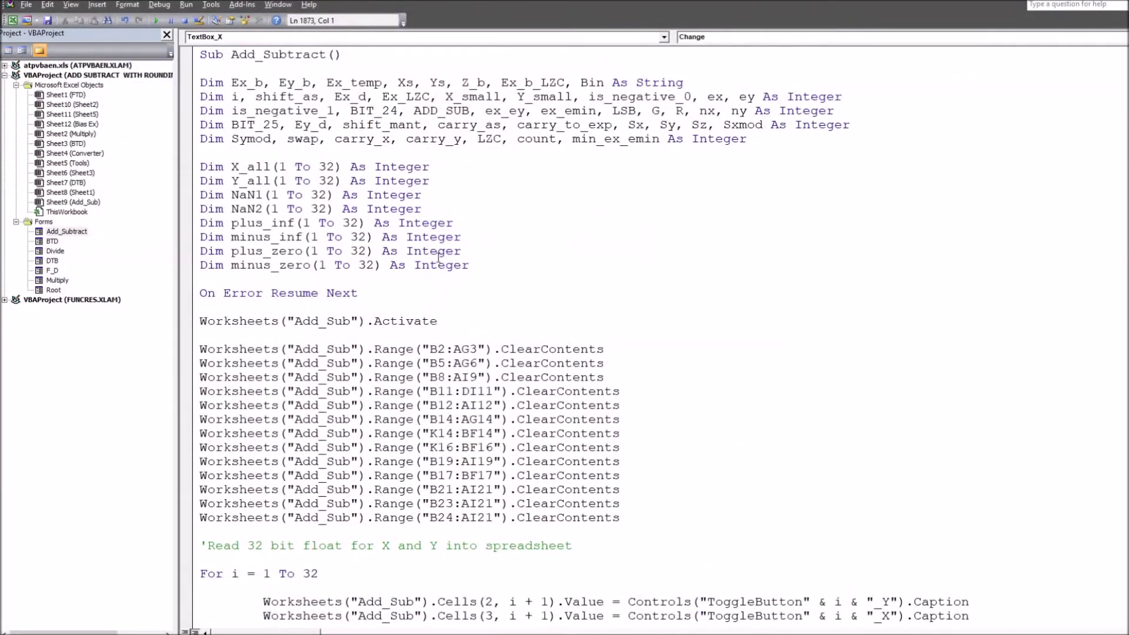
scroll(547, 266, "down", 3)
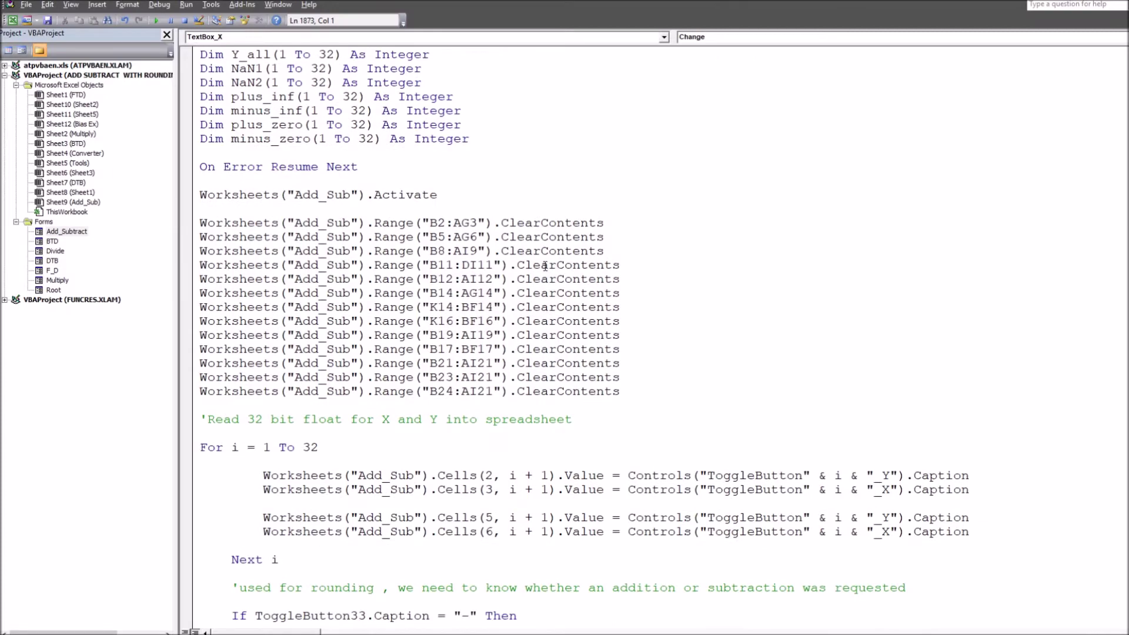
scroll(653, 257, "down", 12)
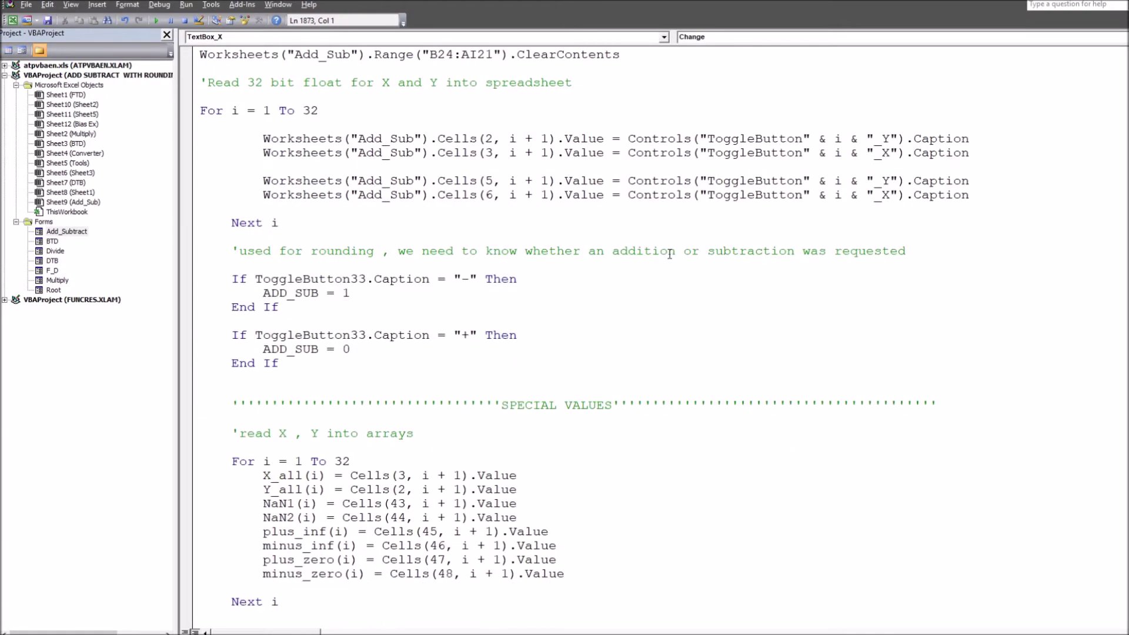
scroll(669, 254, "down", 7)
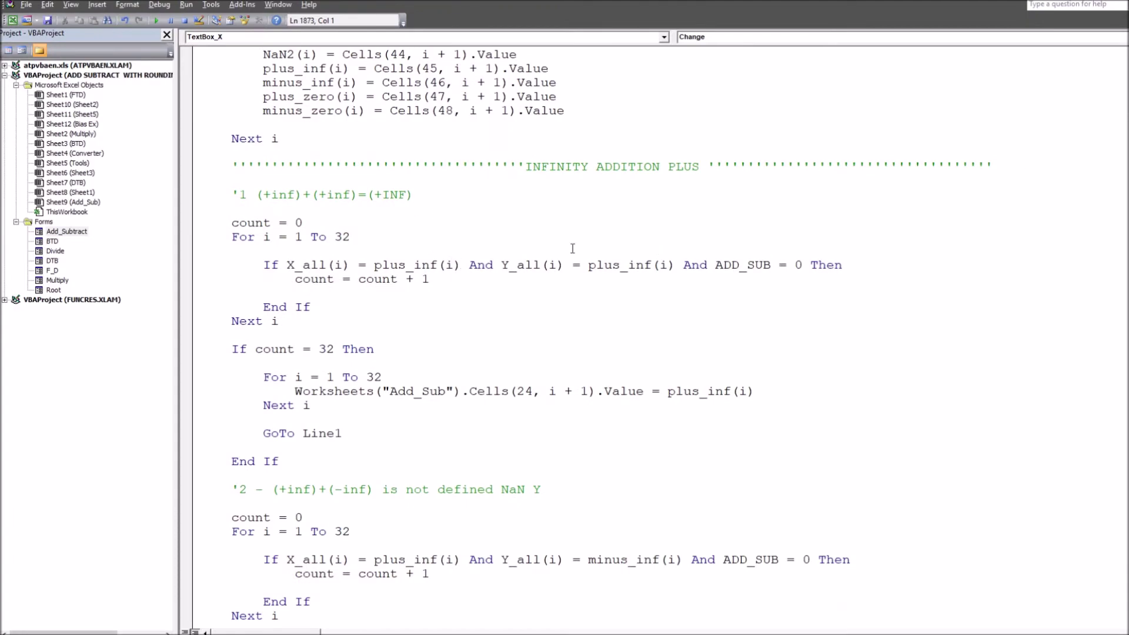
scroll(659, 330, "down", 20)
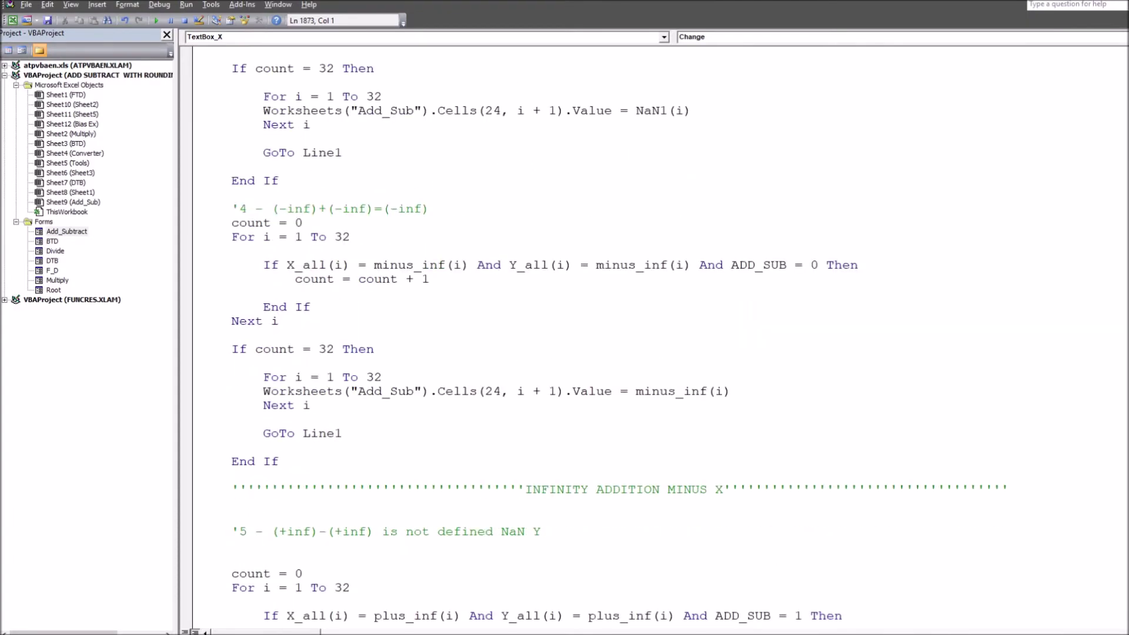
scroll(658, 330, "down", 20)
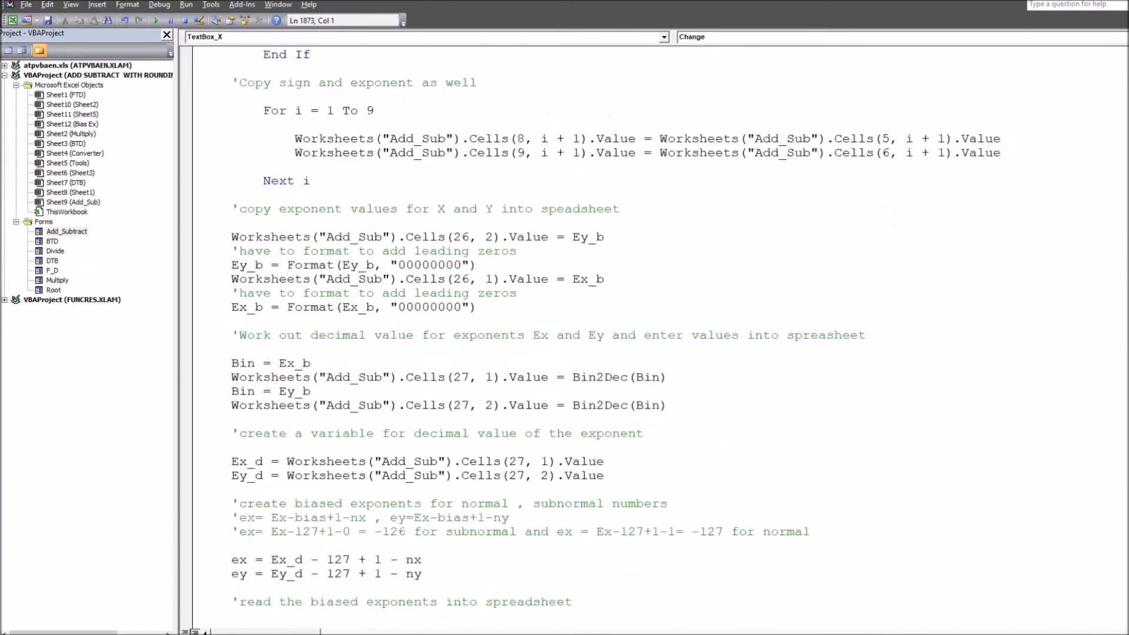
scroll(658, 330, "down", 20)
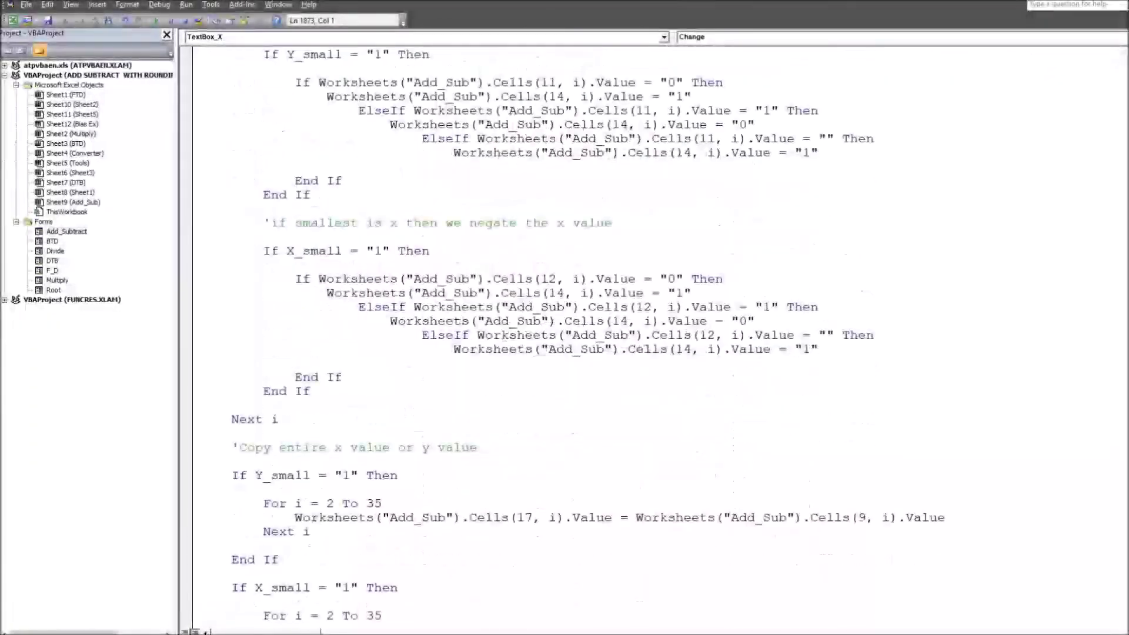
scroll(659, 330, "down", 20)
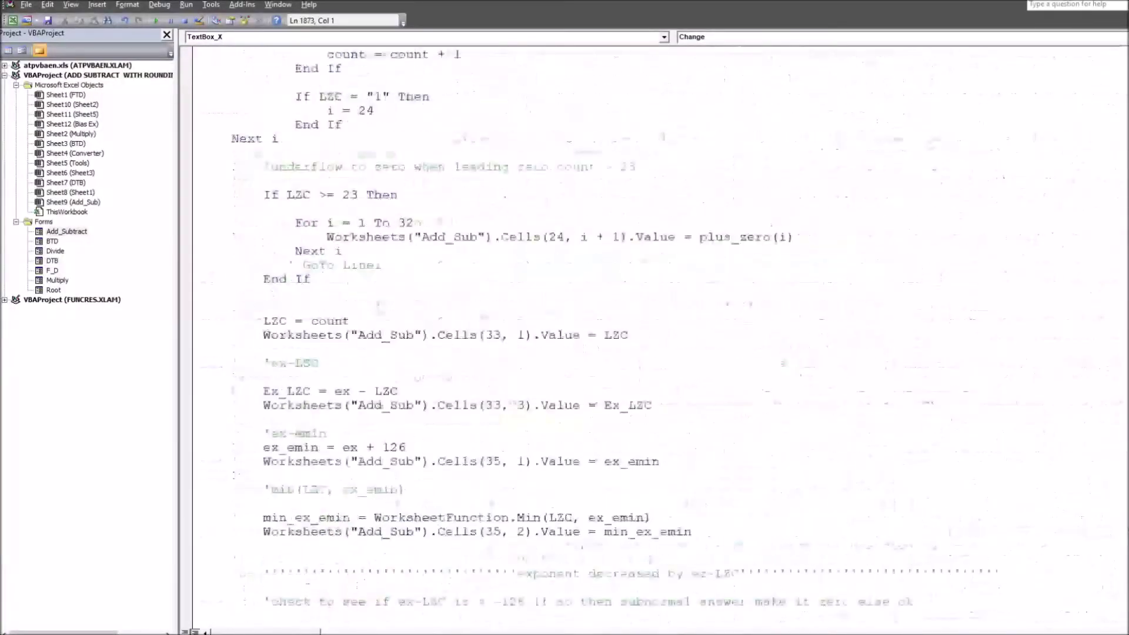
scroll(659, 329, "down", 20)
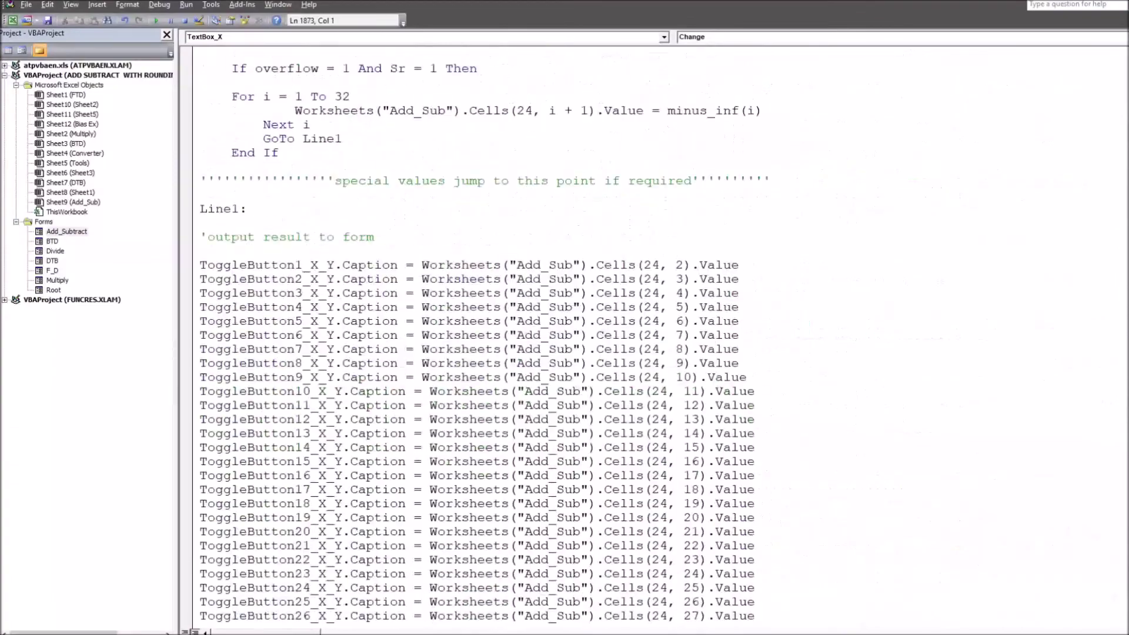
scroll(658, 329, "down", 20)
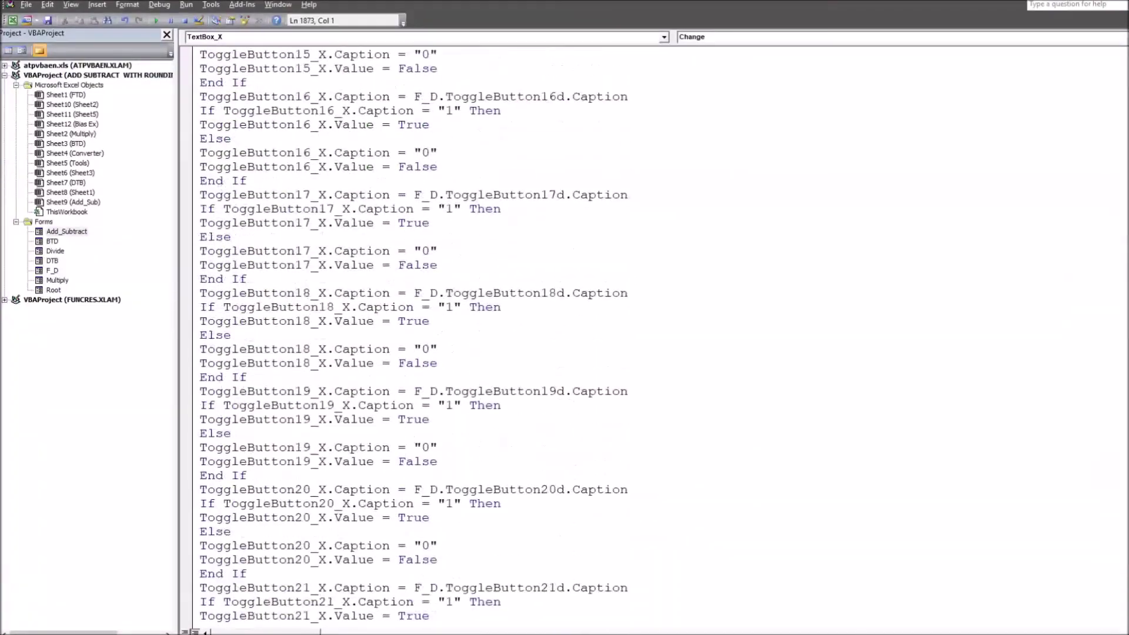
scroll(658, 329, "down", 20)
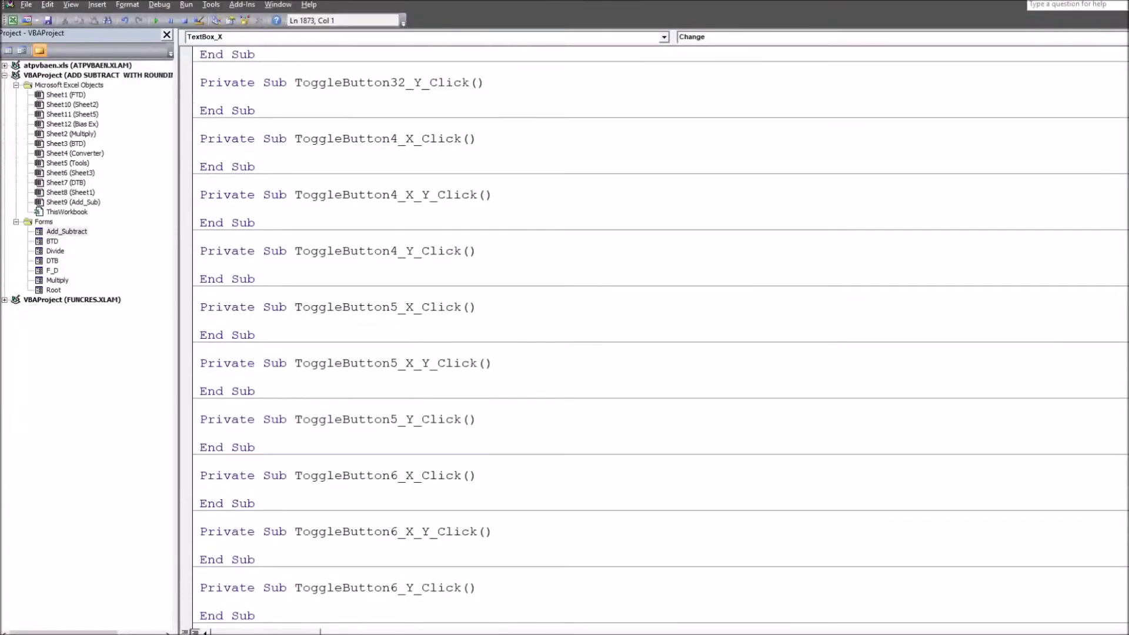
key("shift+F7")
key("alt+F11")
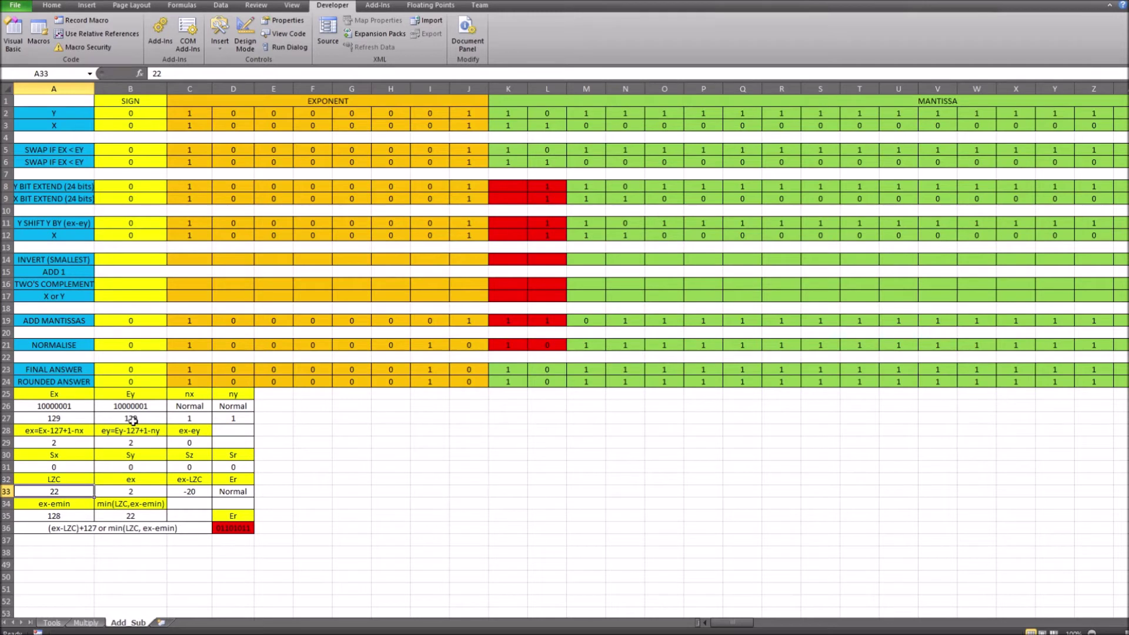
Return to the Tools sheet and open the annotated Binary to Decimal converter
left_click(351, 501)
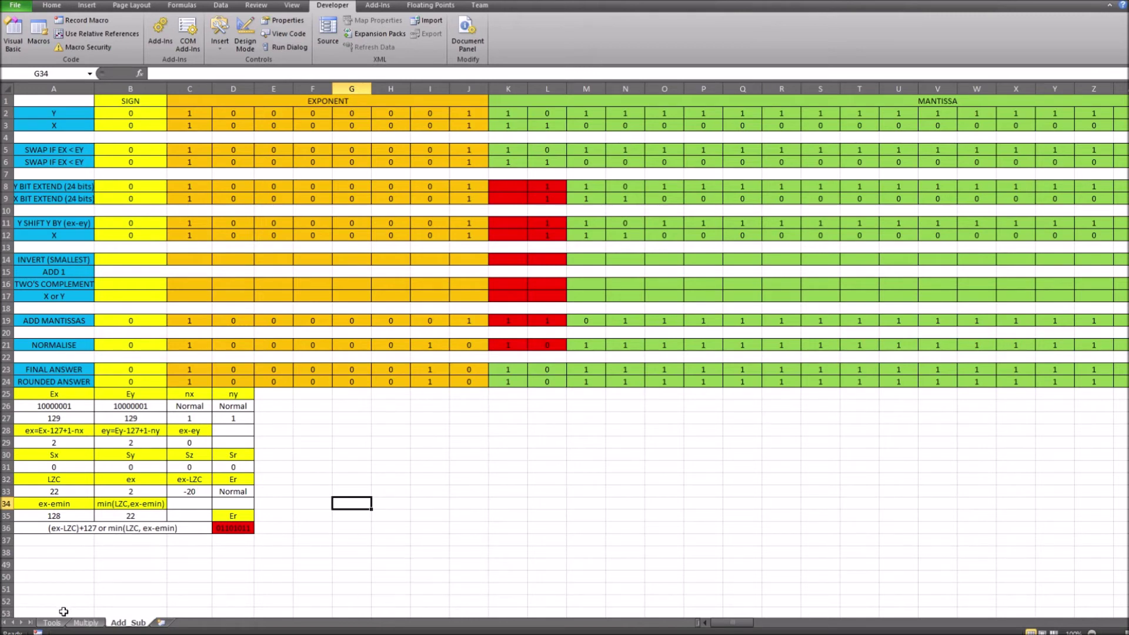
left_click(52, 622)
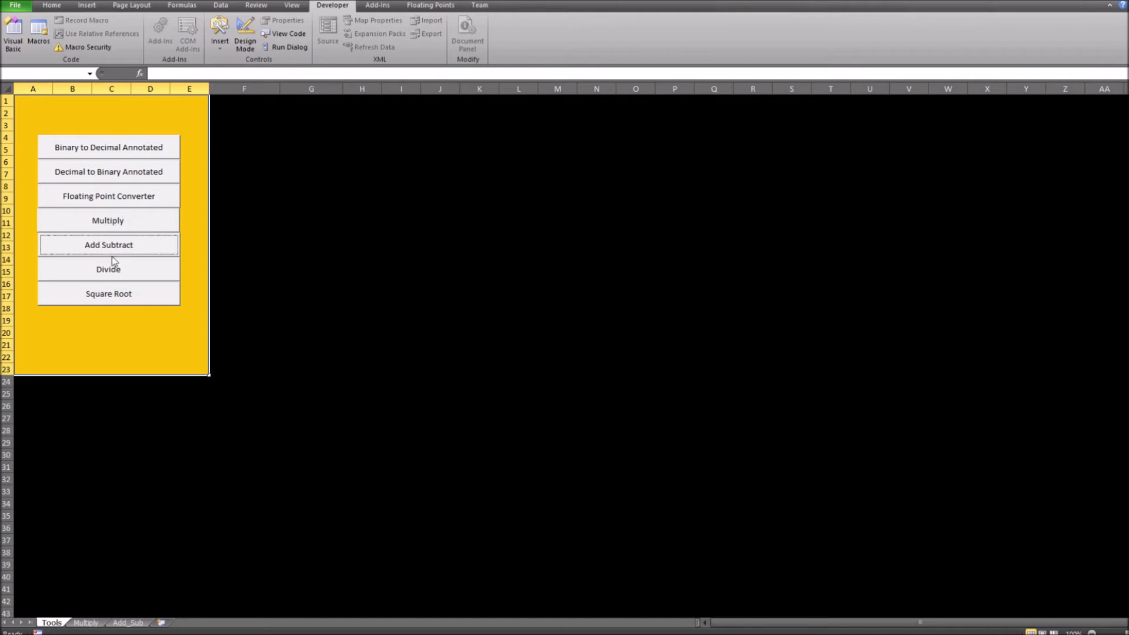
left_click(132, 152)
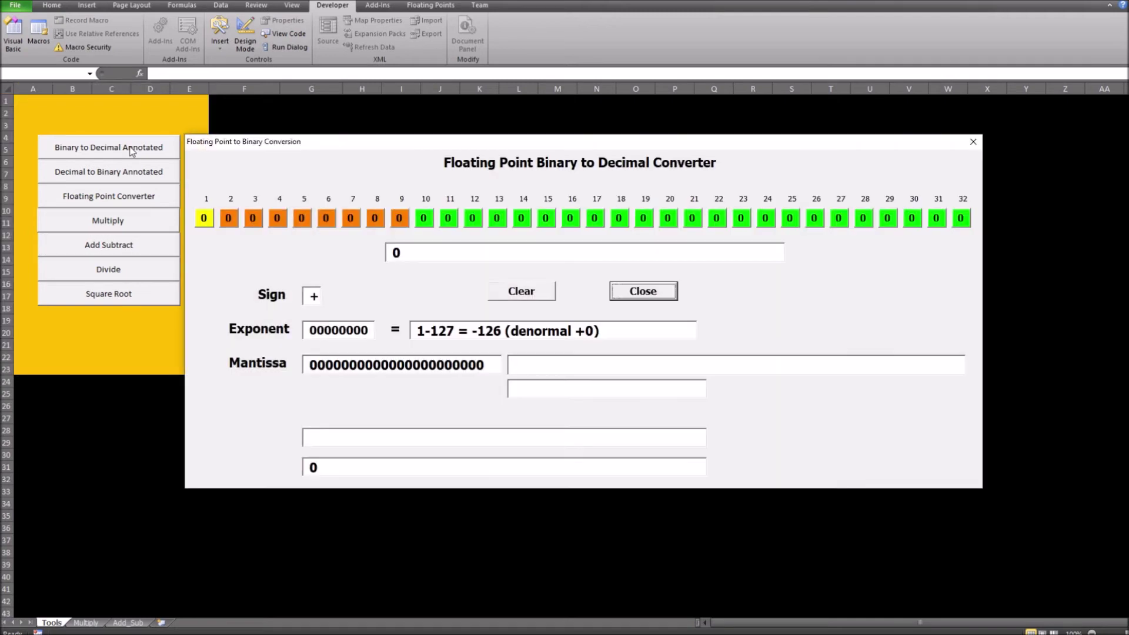
Set bits 2, 5, 7, 9, 11, 13, 15 and 16, reset all bits, then close the converter
left_click(228, 218)
left_click(301, 218)
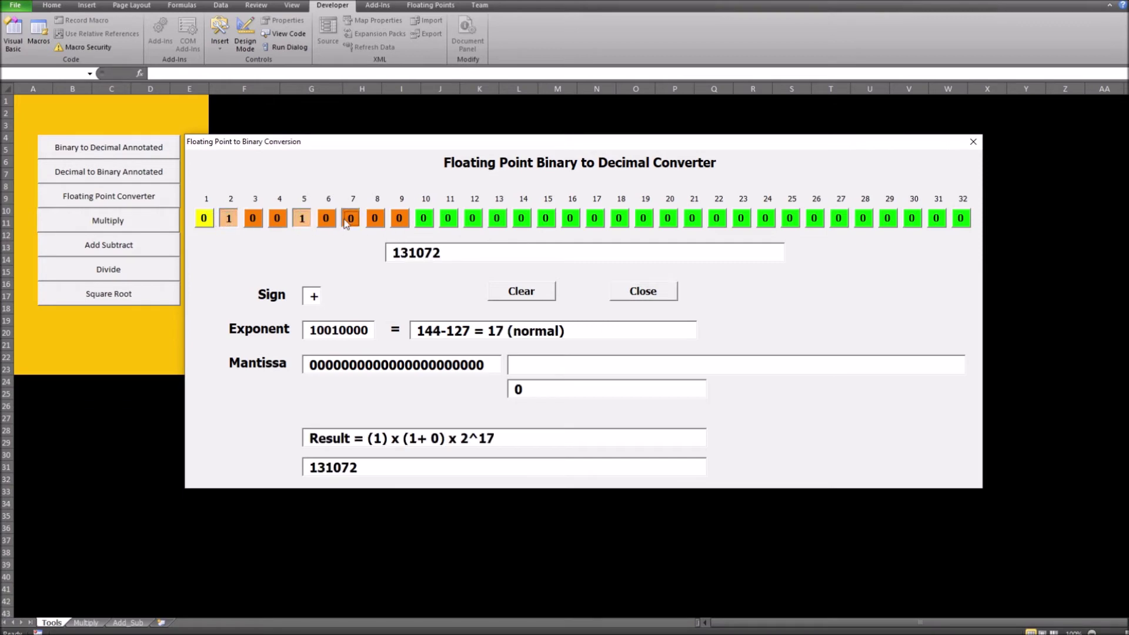
left_click(350, 218)
left_click(400, 218)
left_click(448, 218)
left_click(497, 218)
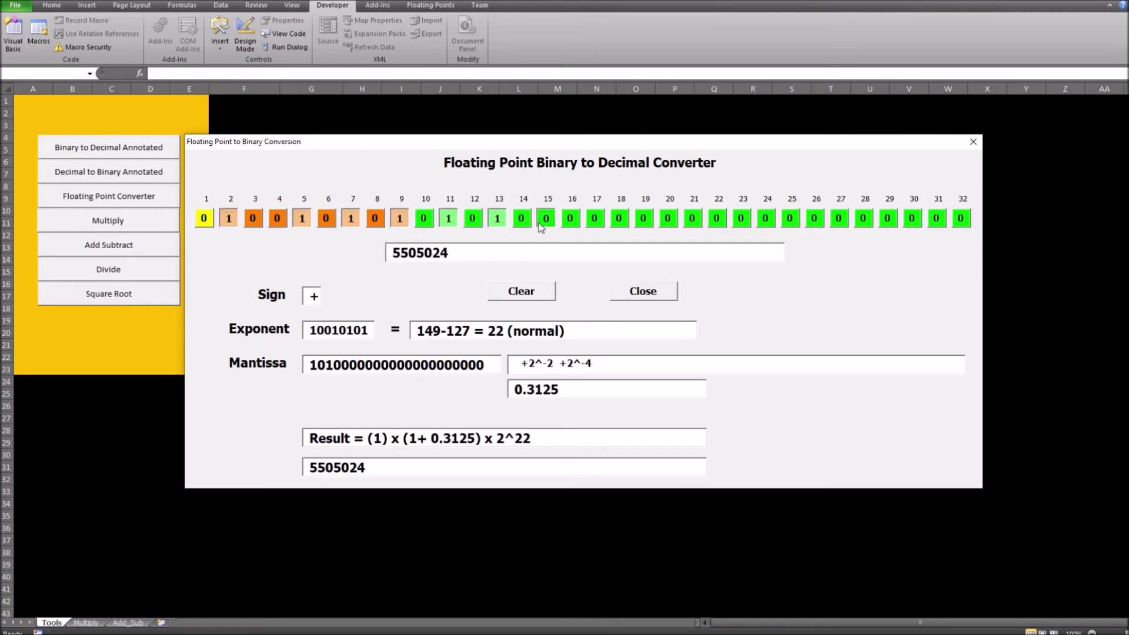
left_click(546, 218)
left_click(570, 218)
left_click(537, 293)
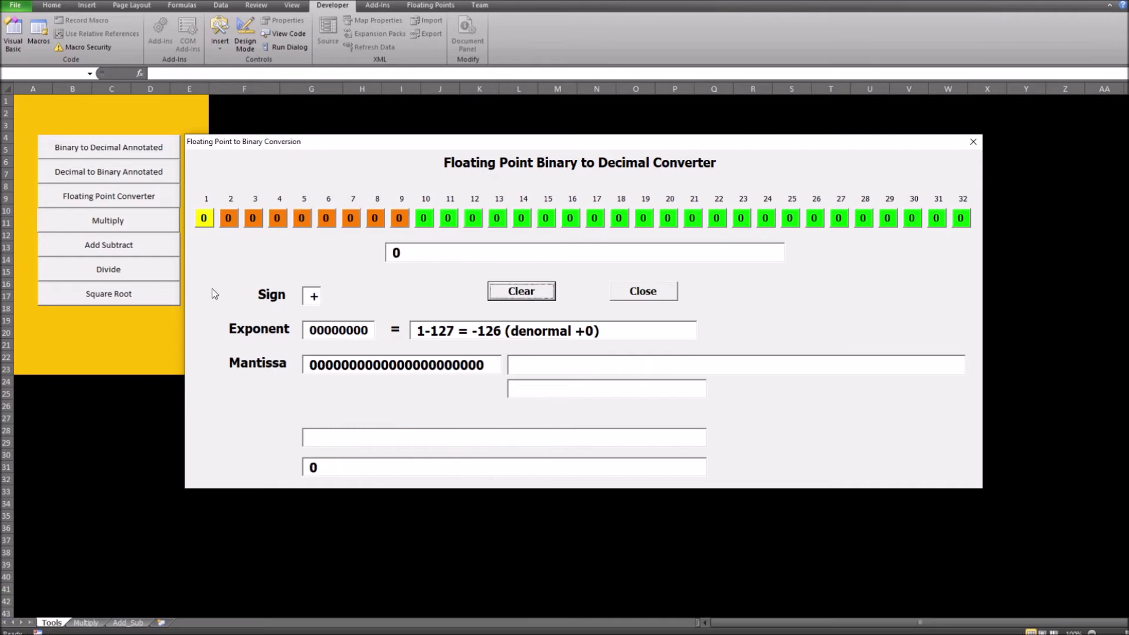
left_click(972, 142)
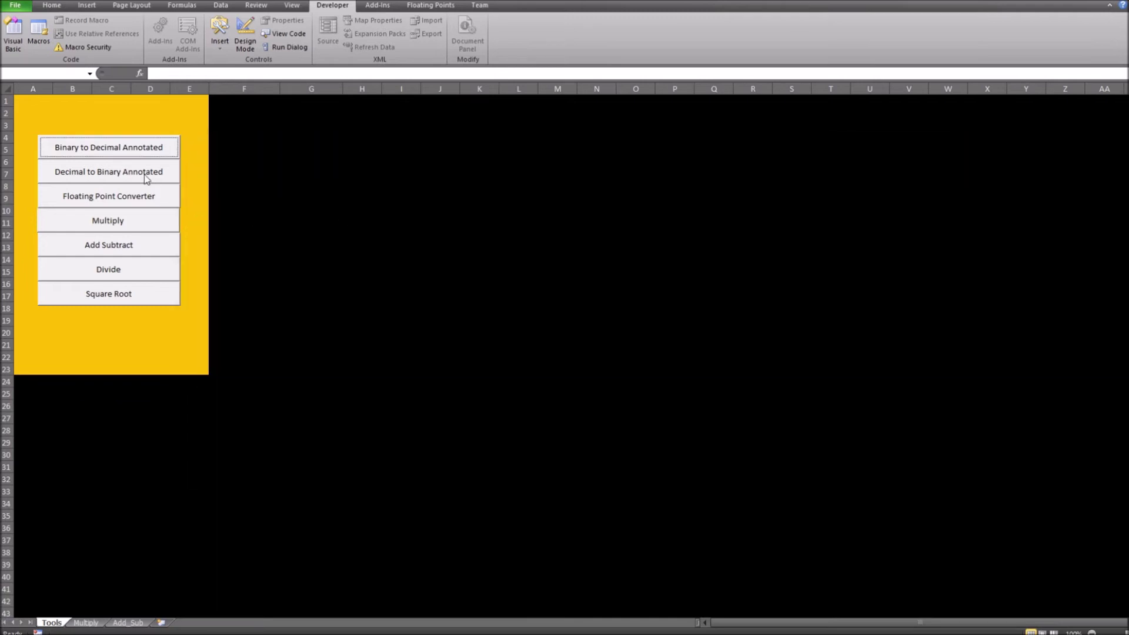
Try 7 in the annotated Decimal to Binary converter, then open the Floating Point Converter
left_click(139, 175)
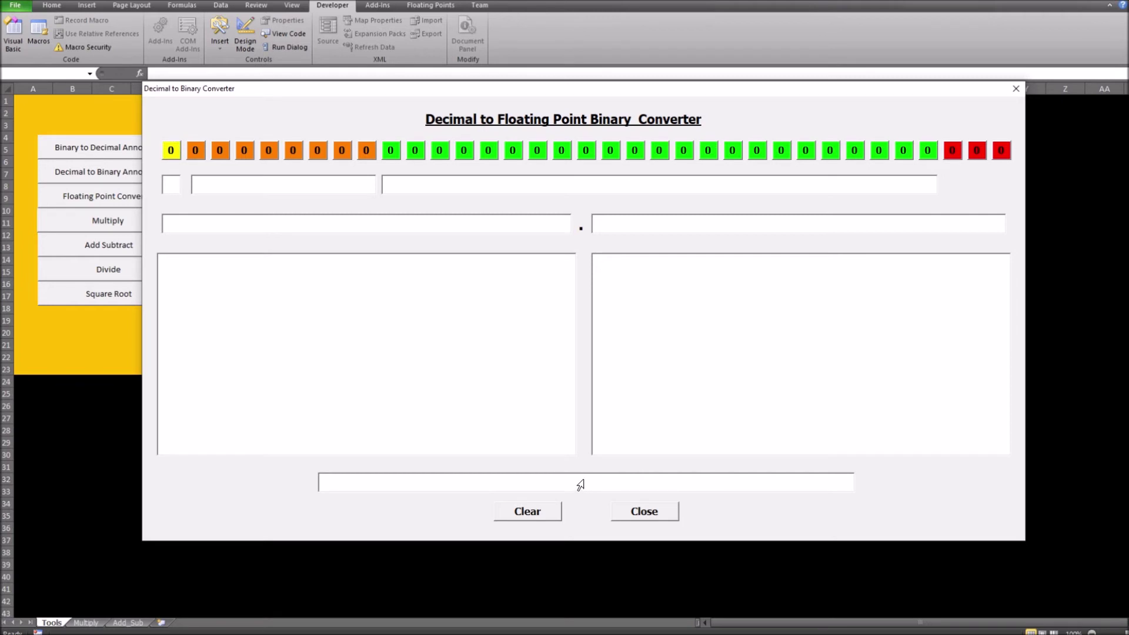
type("7.")
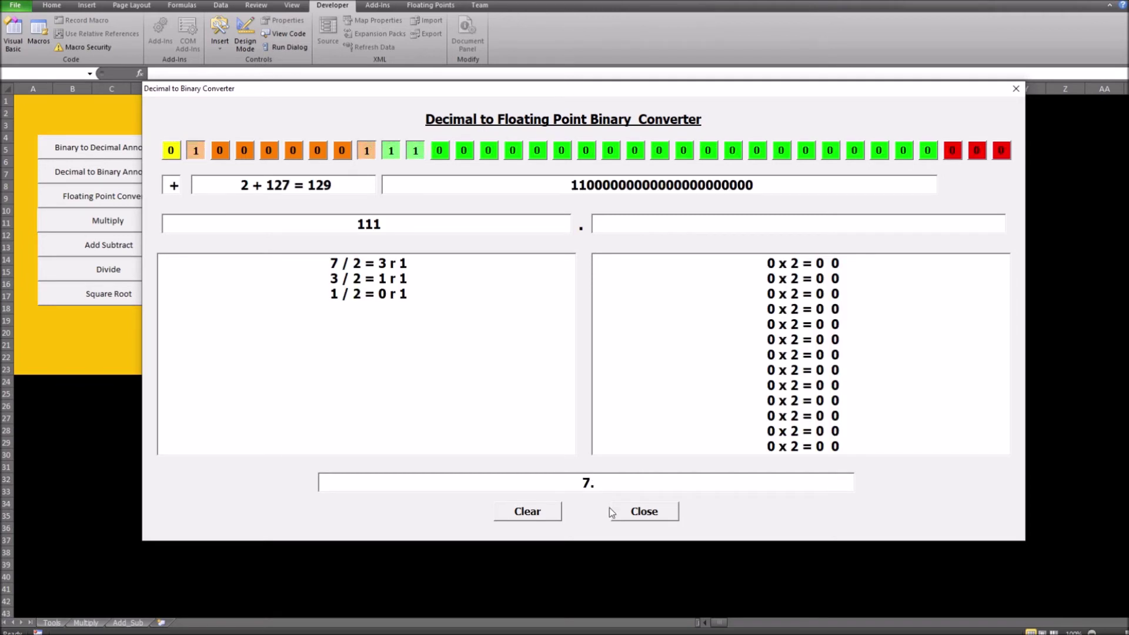
left_click(644, 511)
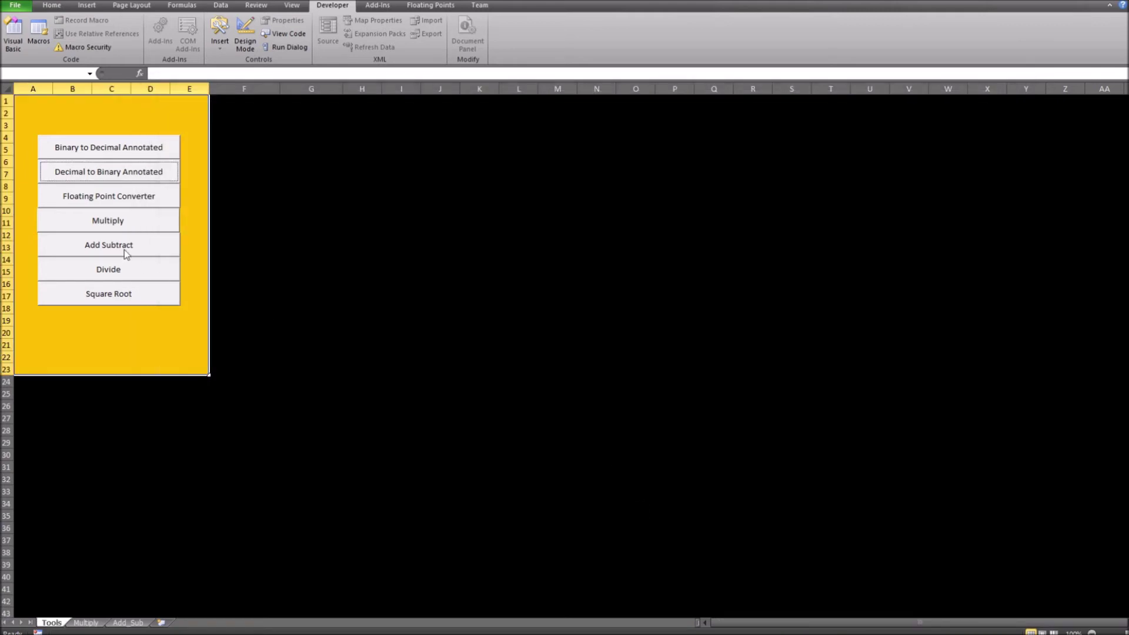
left_click(128, 200)
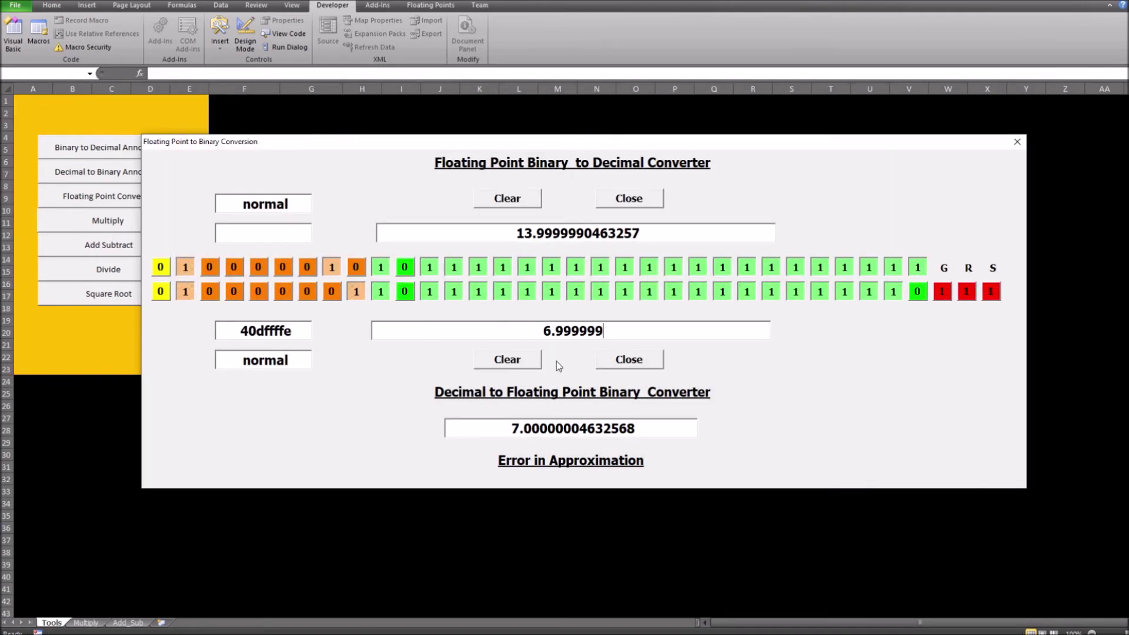
left_click(508, 360)
left_click(513, 201)
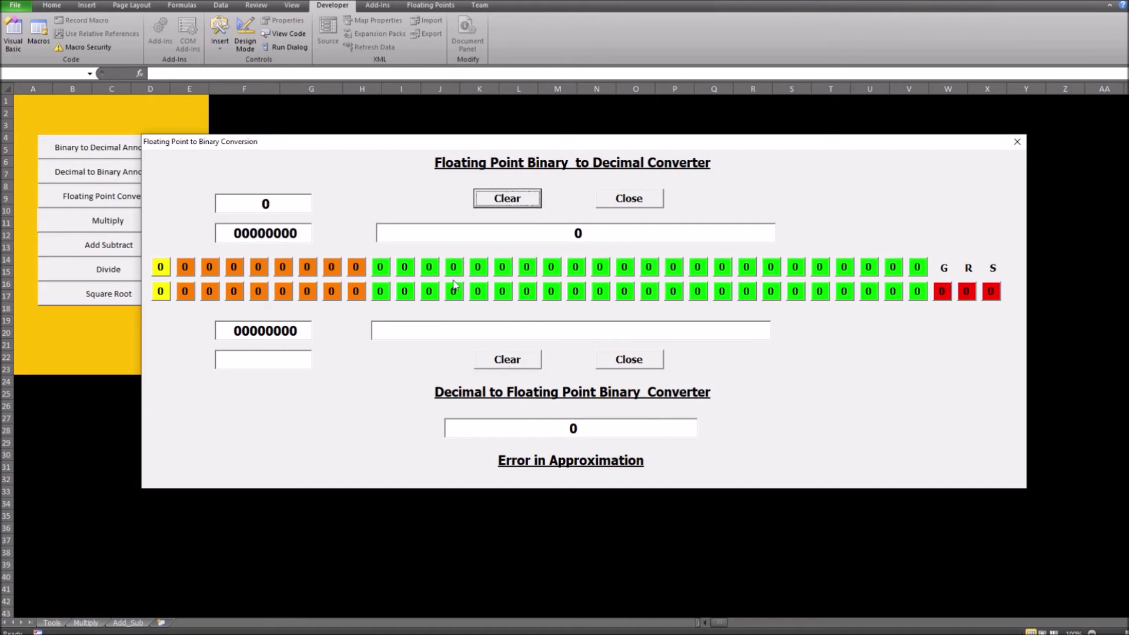
left_click(574, 329)
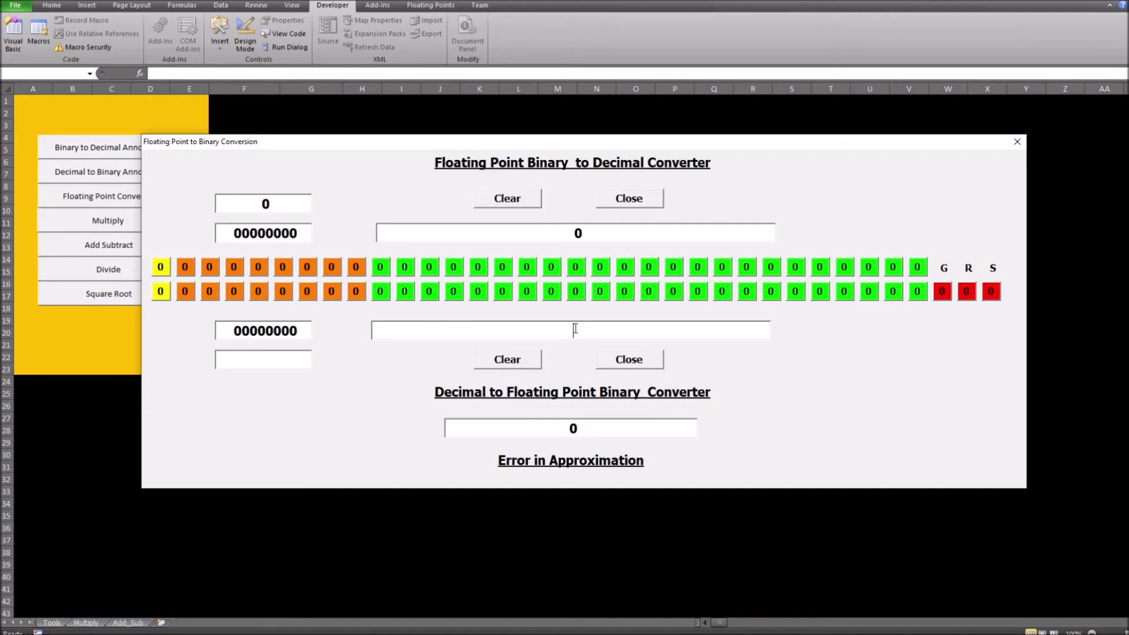
type("0.1")
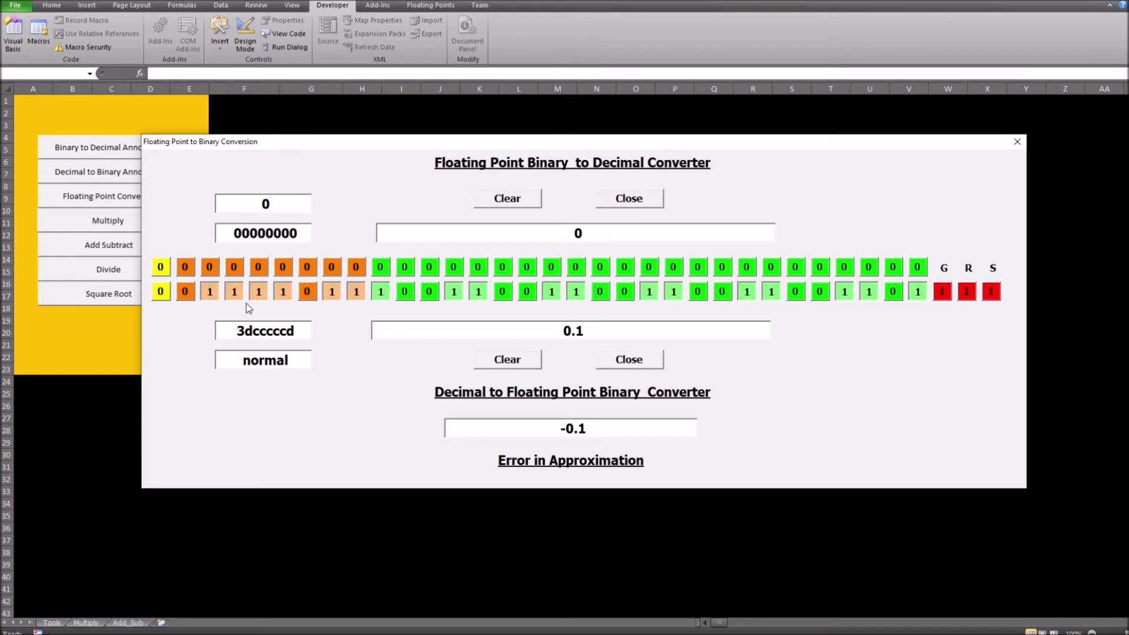
left_click(210, 268)
left_click(234, 267)
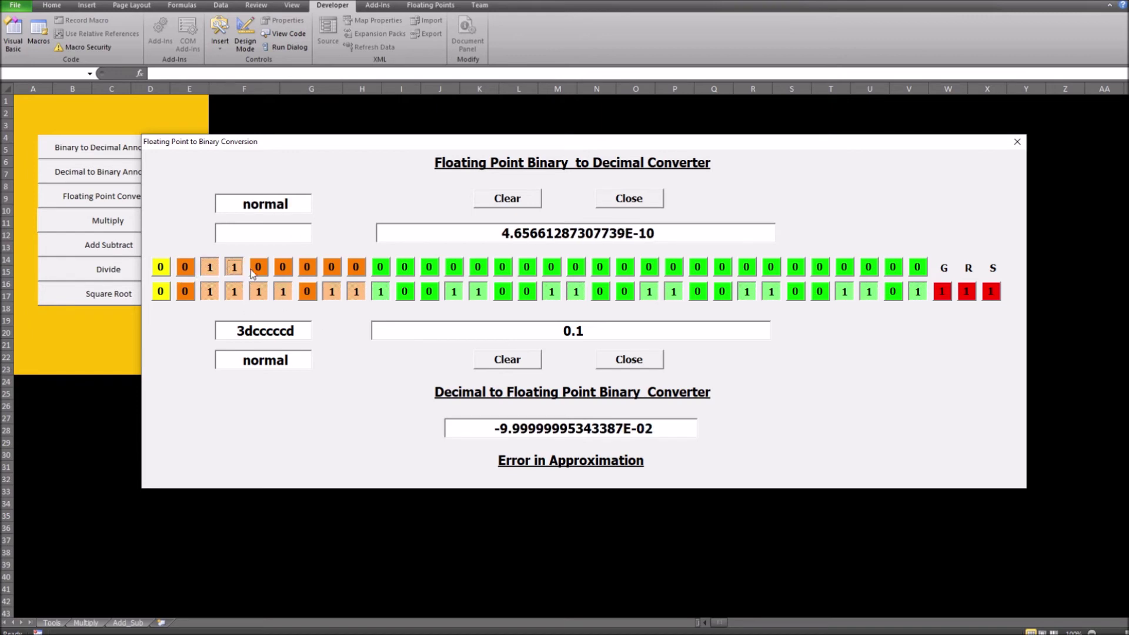
left_click(258, 267)
left_click(283, 268)
left_click(331, 267)
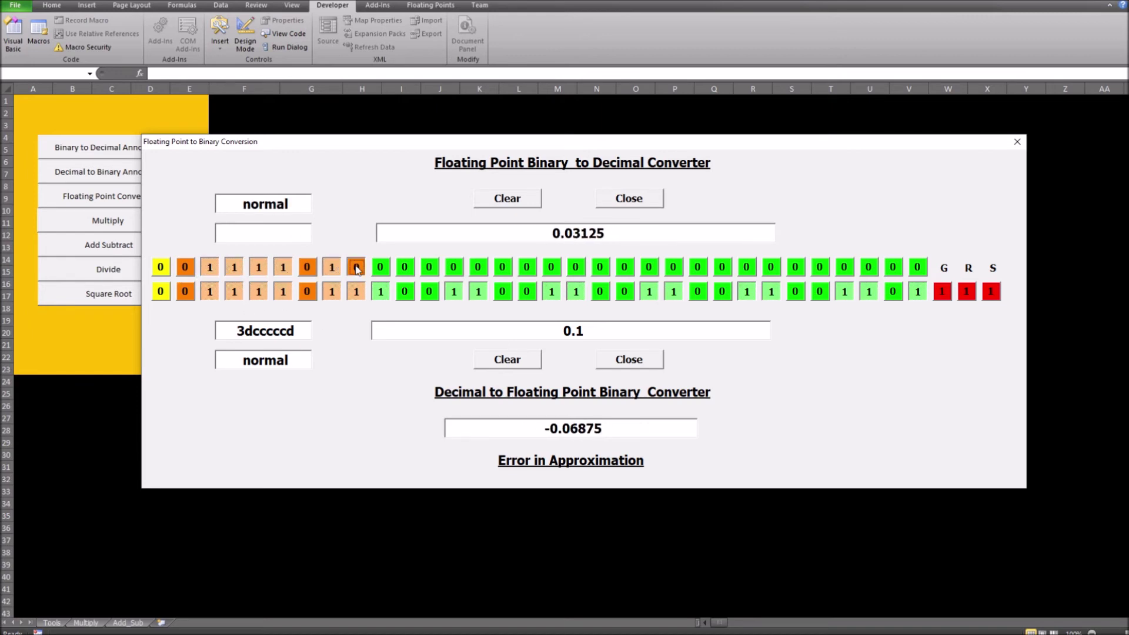
left_click(356, 268)
left_click(381, 267)
left_click(454, 267)
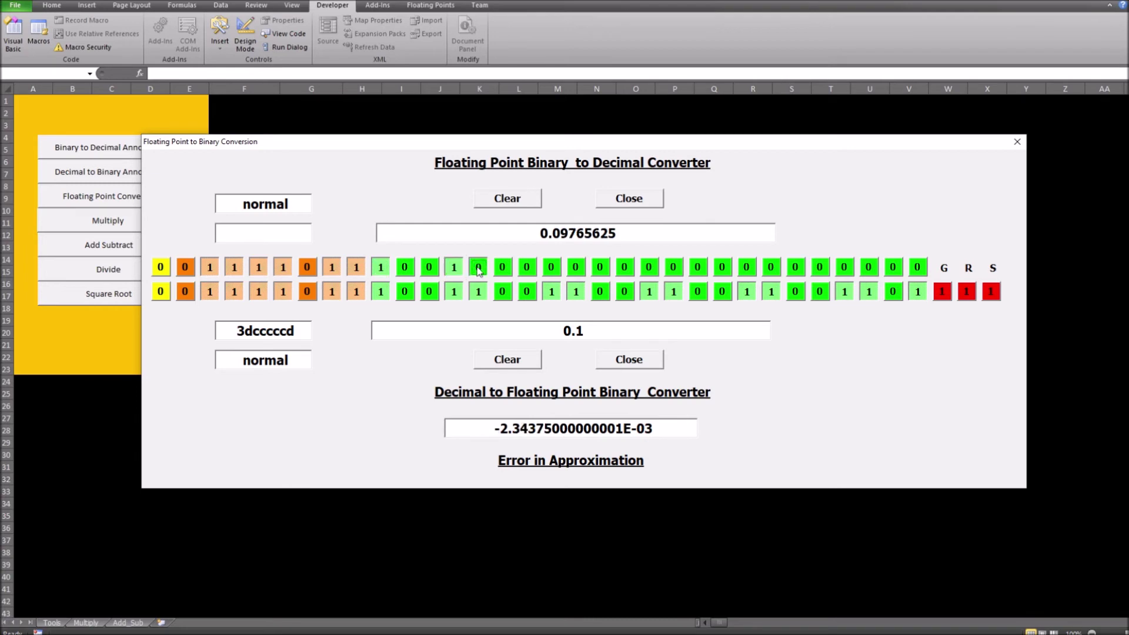
left_click(478, 267)
left_click(551, 268)
left_click(578, 269)
left_click(649, 267)
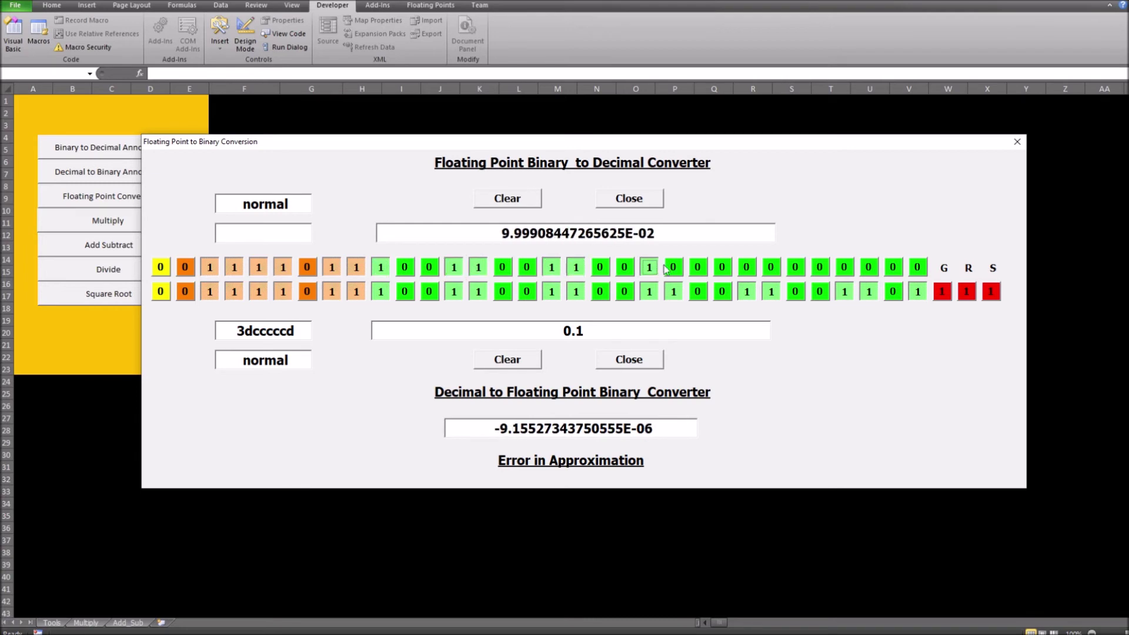
left_click(673, 268)
left_click(747, 269)
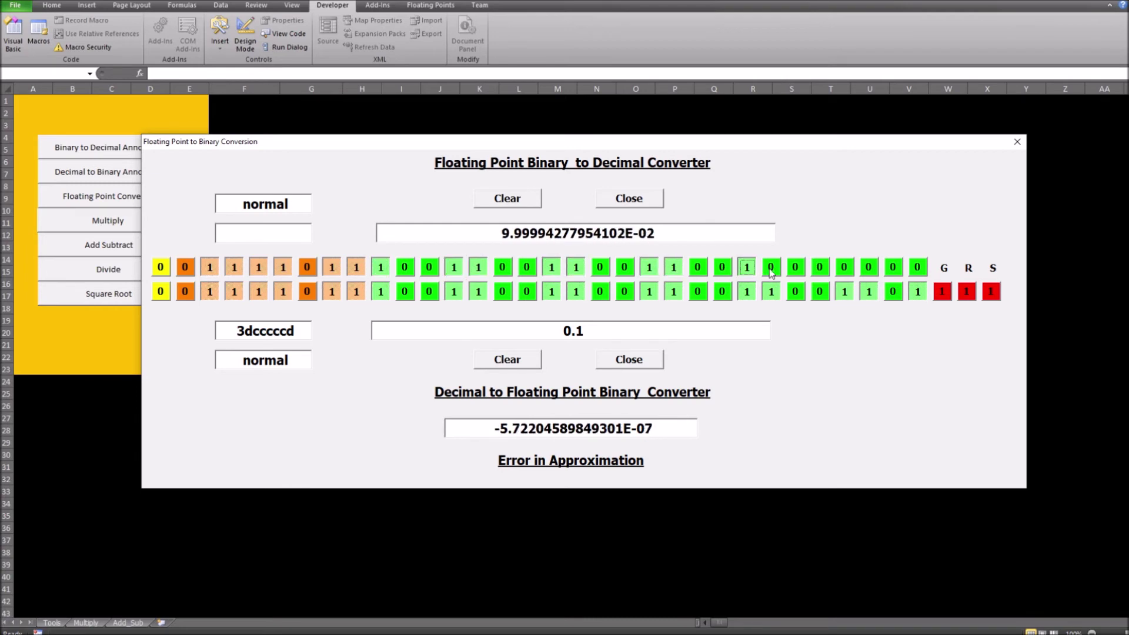
left_click(770, 267)
left_click(844, 267)
left_click(868, 268)
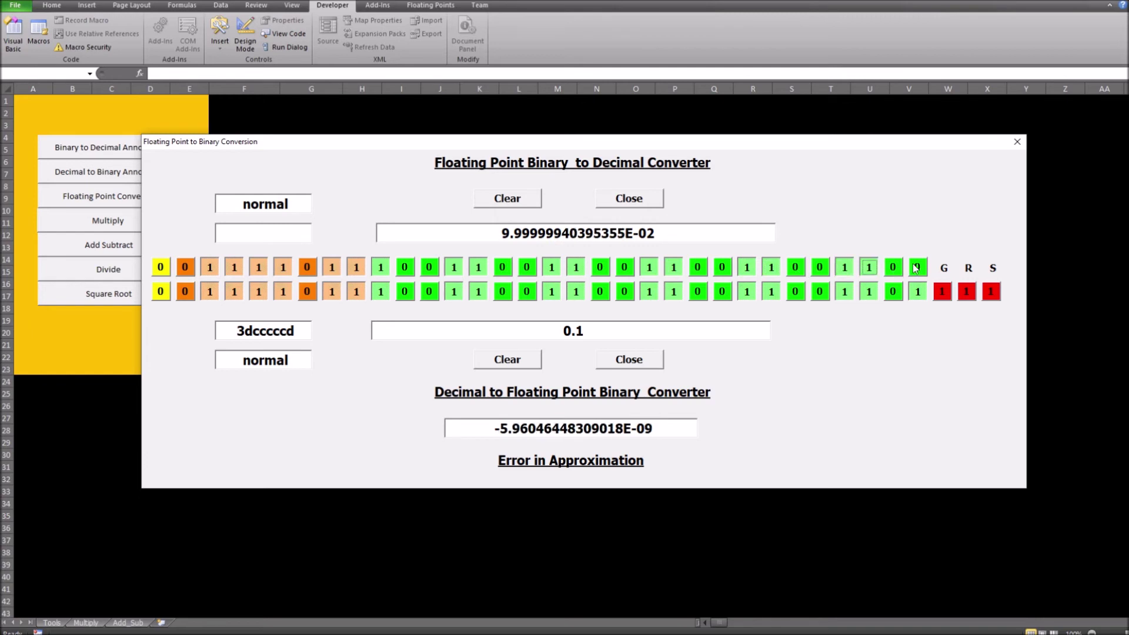
left_click(917, 268)
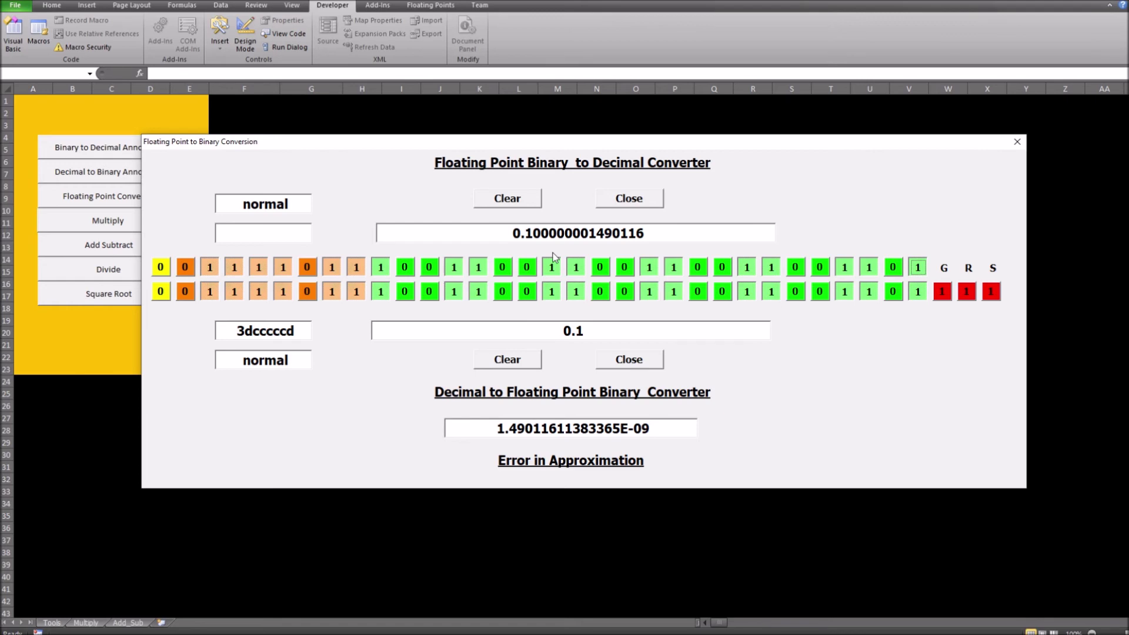
left_click(507, 359)
left_click(626, 354)
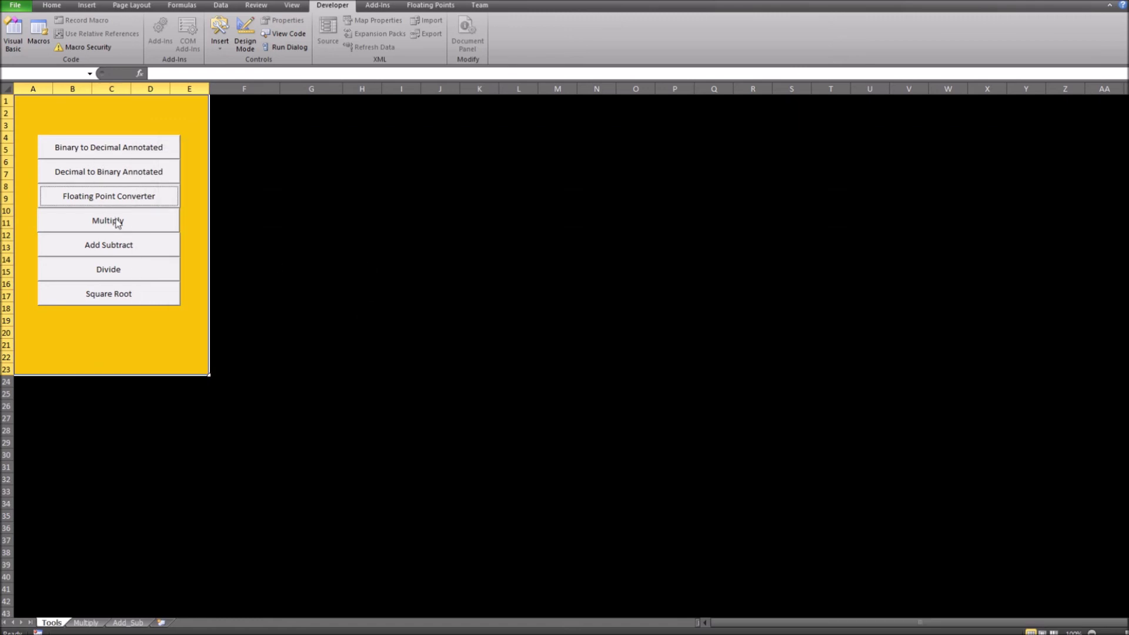
left_click(117, 222)
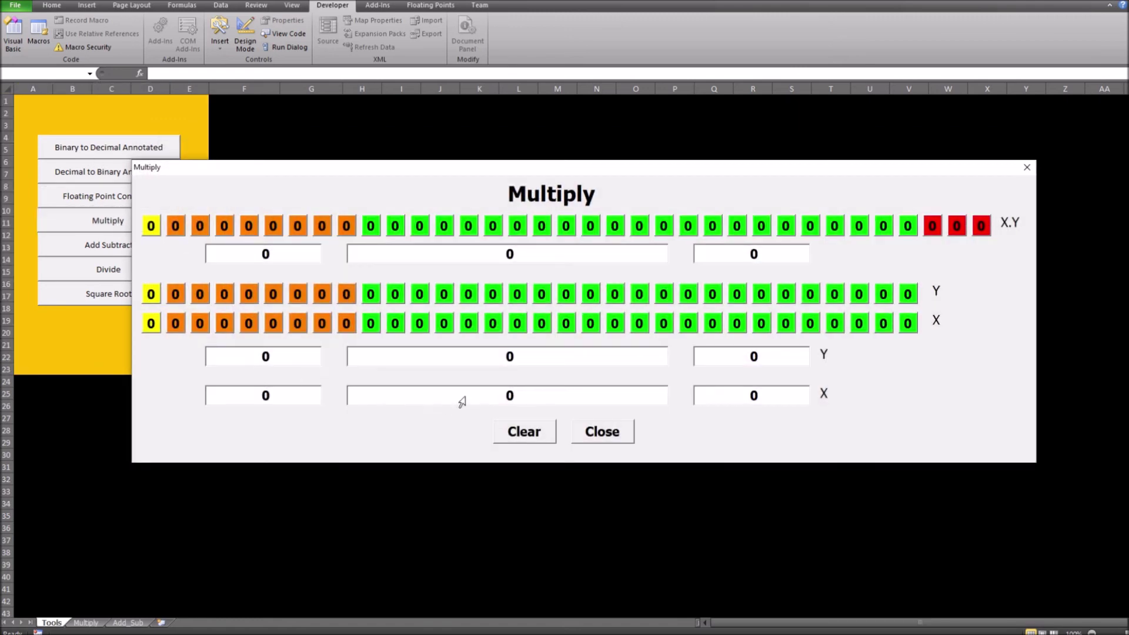
double_click(504, 395)
type("67.")
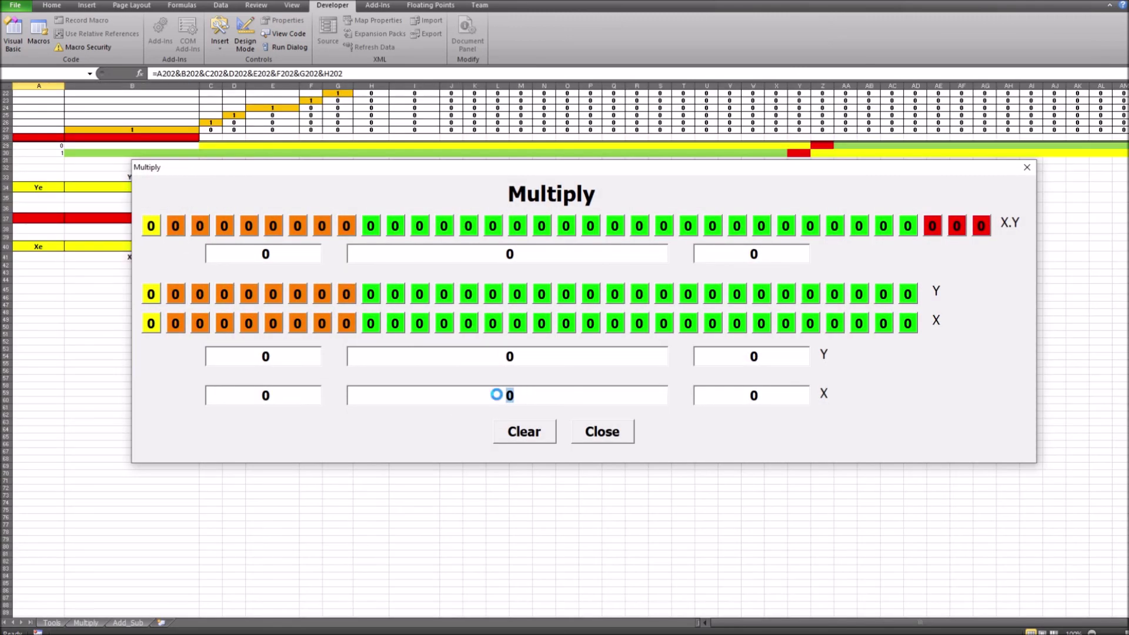
type("777")
double_click(489, 359)
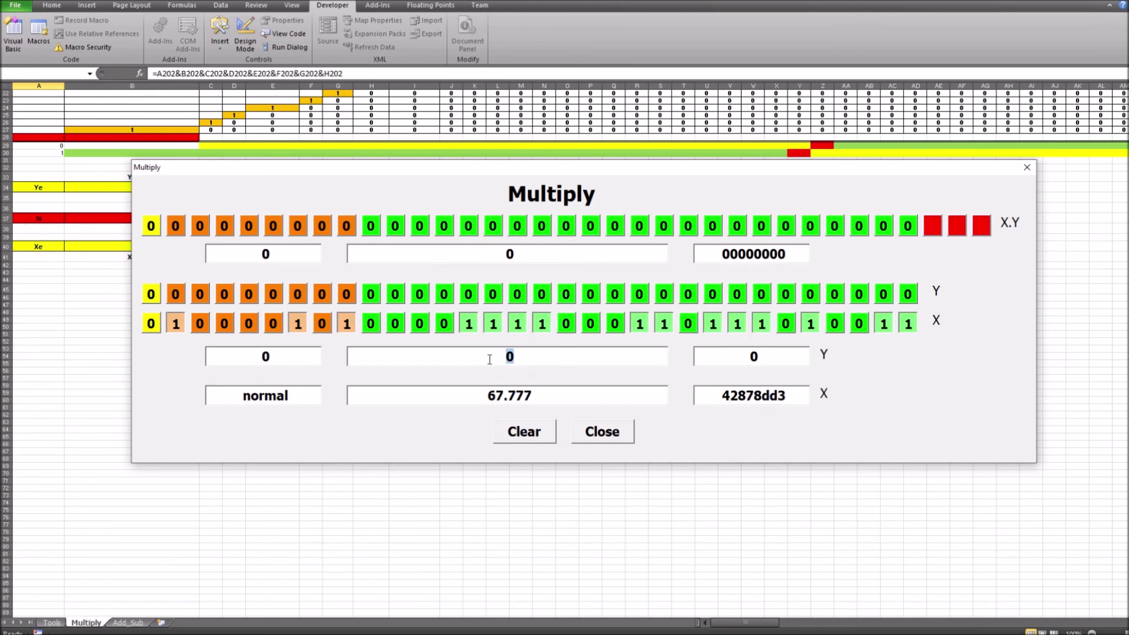
type("4")
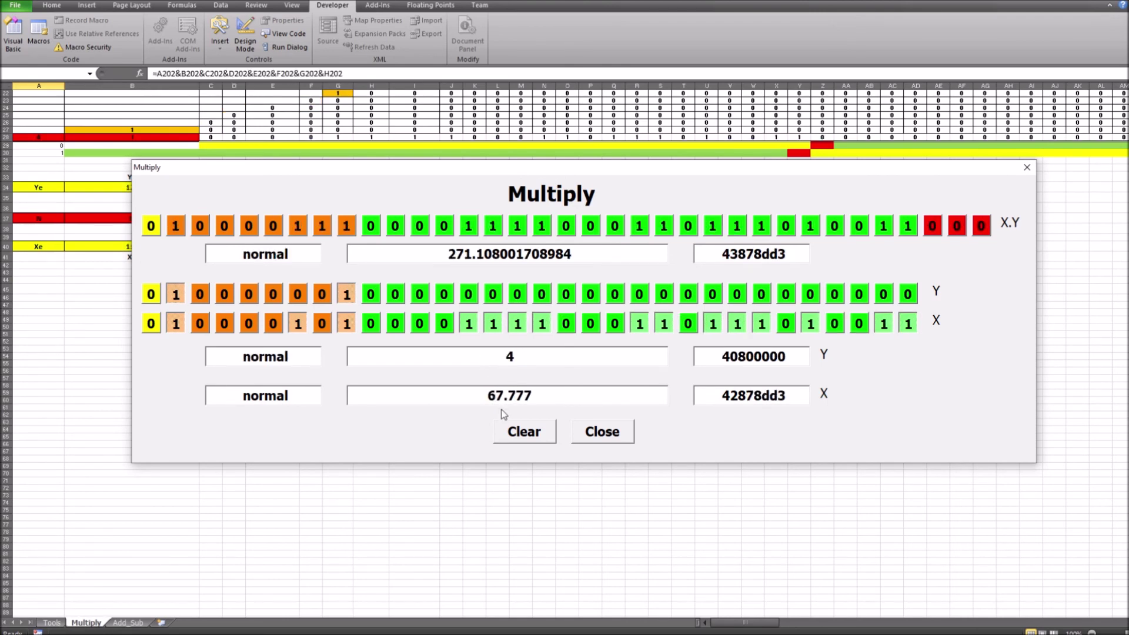
left_click(507, 357)
type("-")
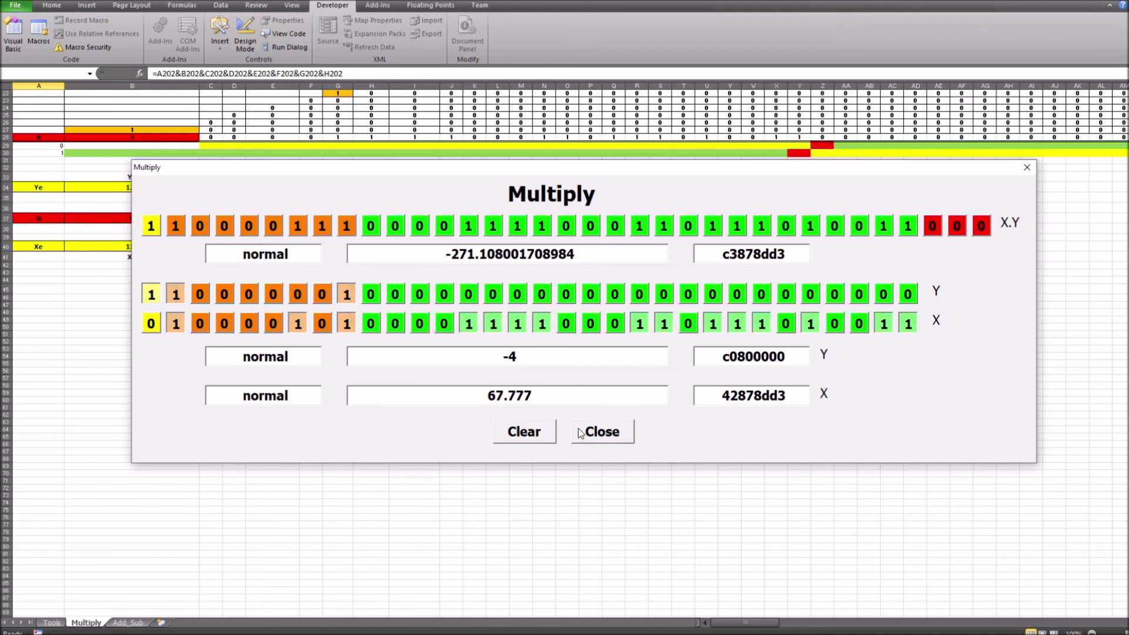
left_click(599, 433)
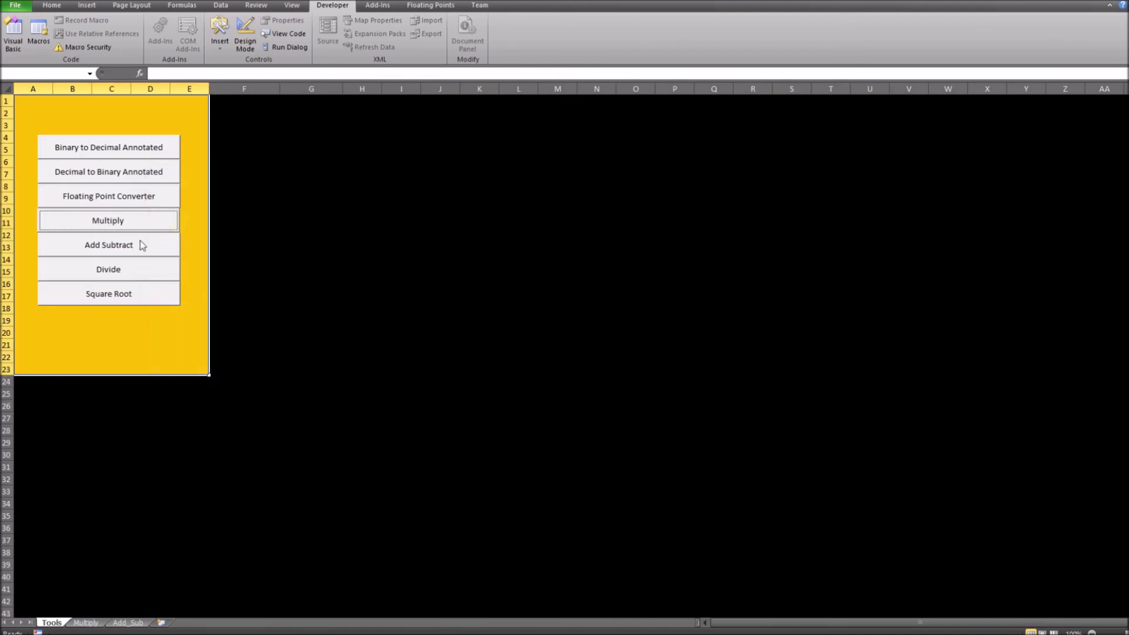
left_click(113, 242)
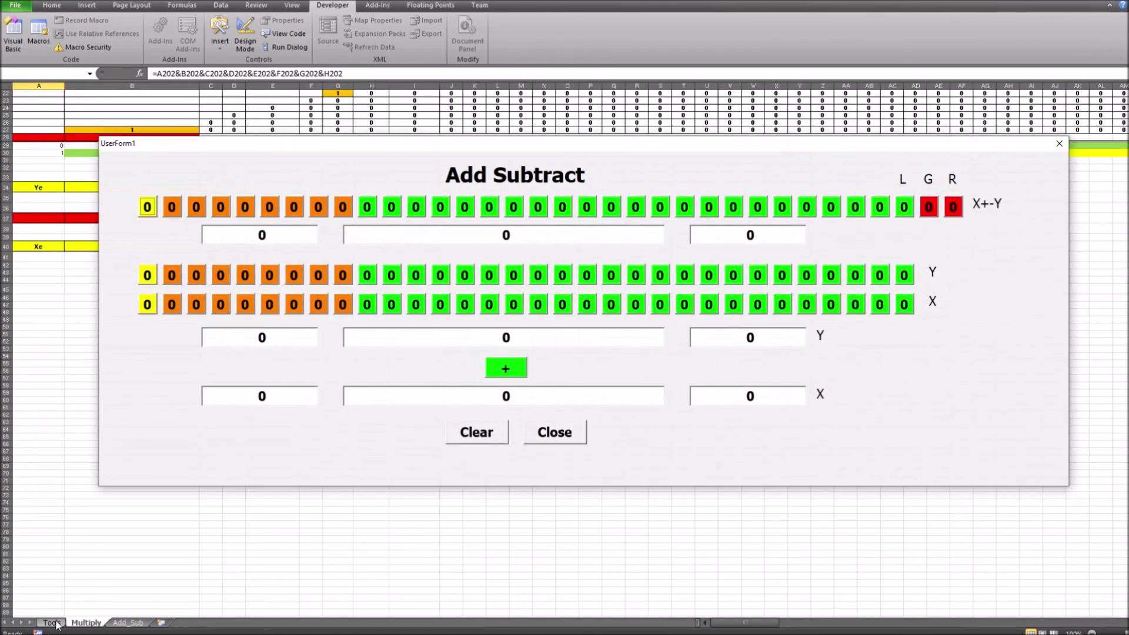
left_click(556, 436)
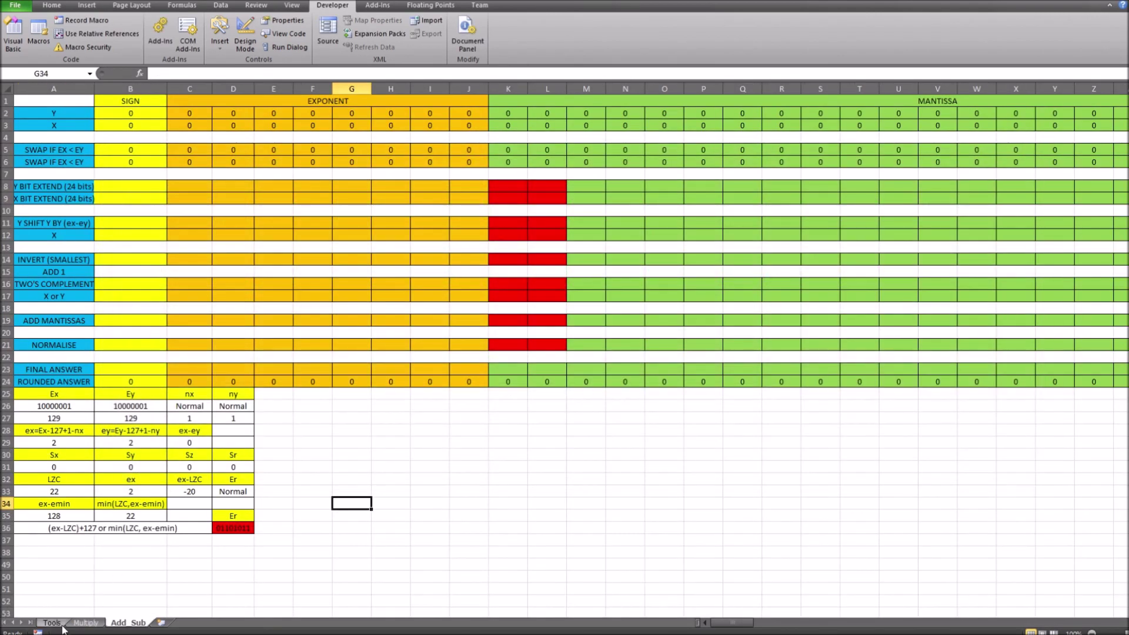
left_click(54, 623)
left_click(120, 271)
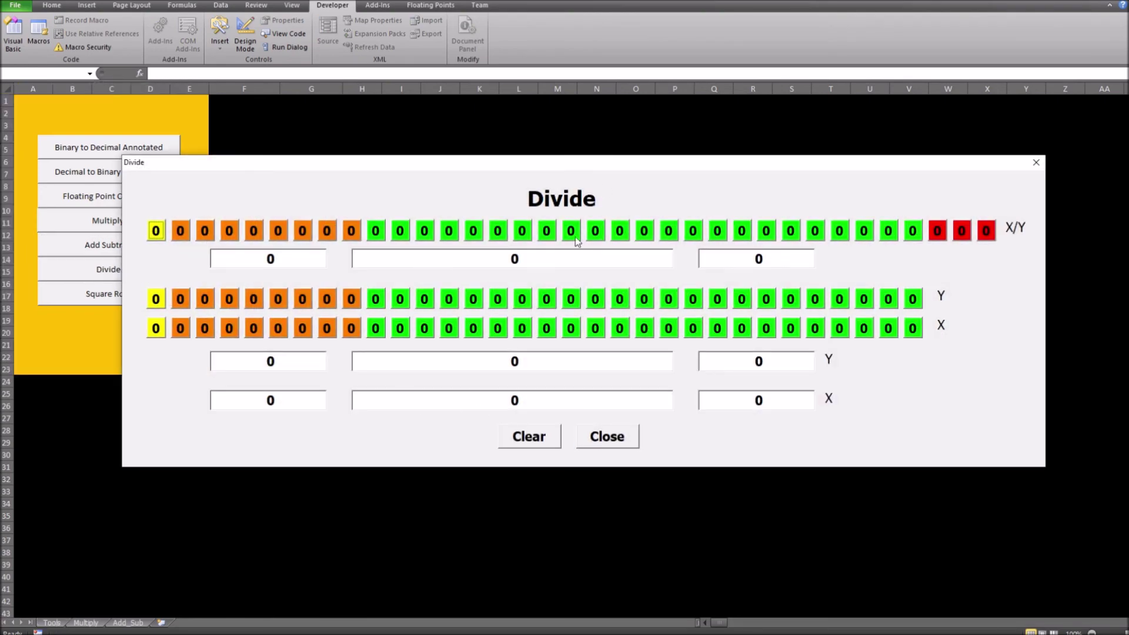
left_click(587, 447)
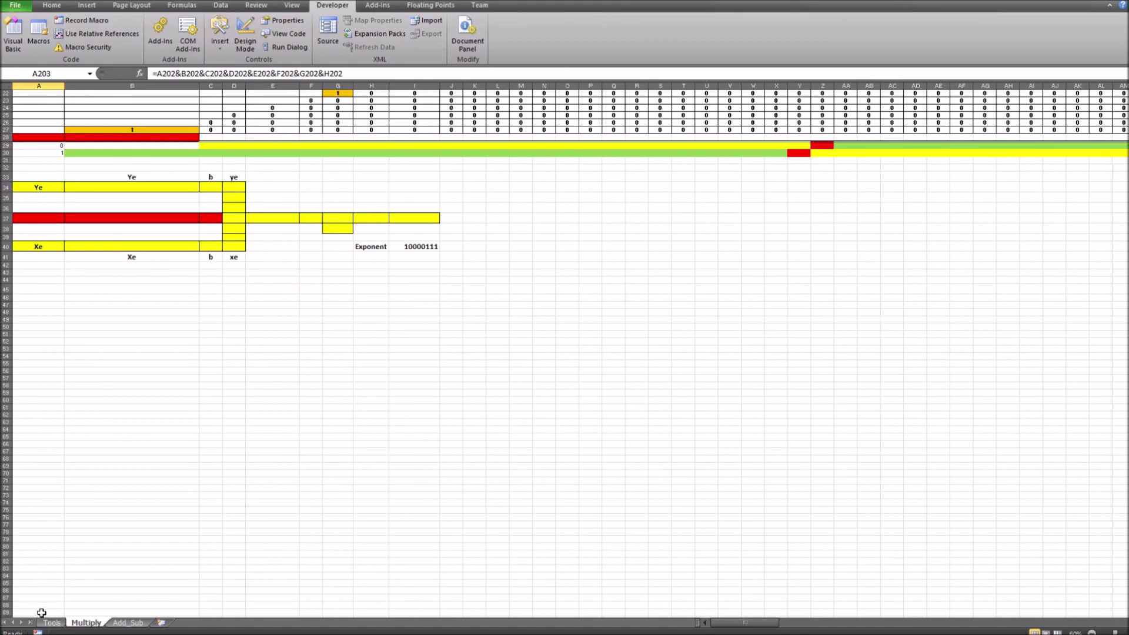
left_click(57, 624)
left_click(88, 301)
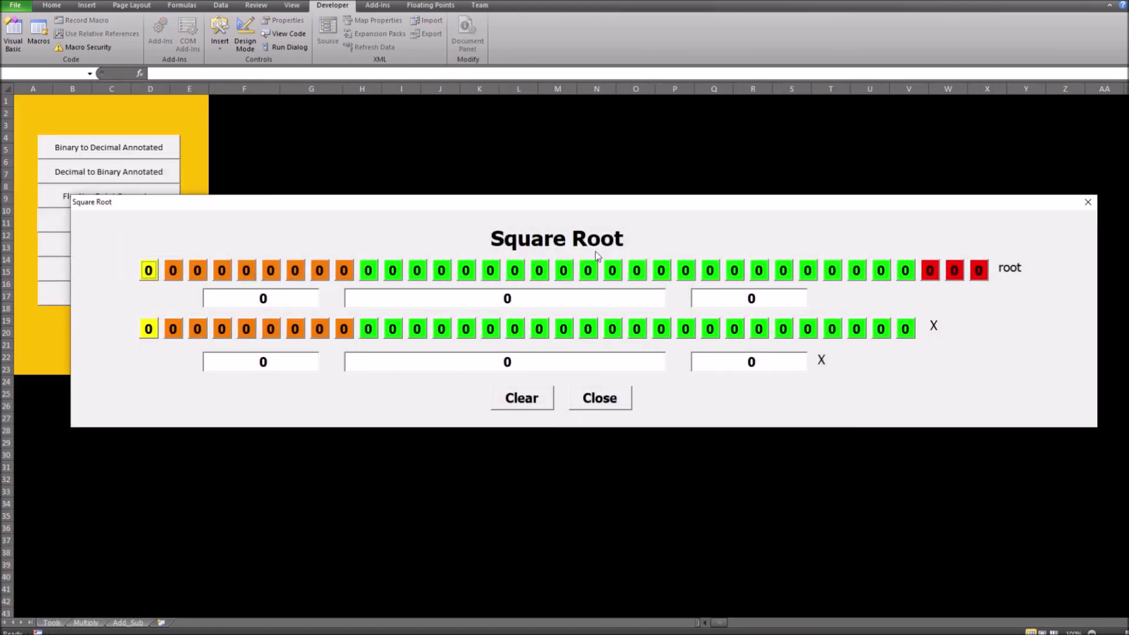
left_click(595, 405)
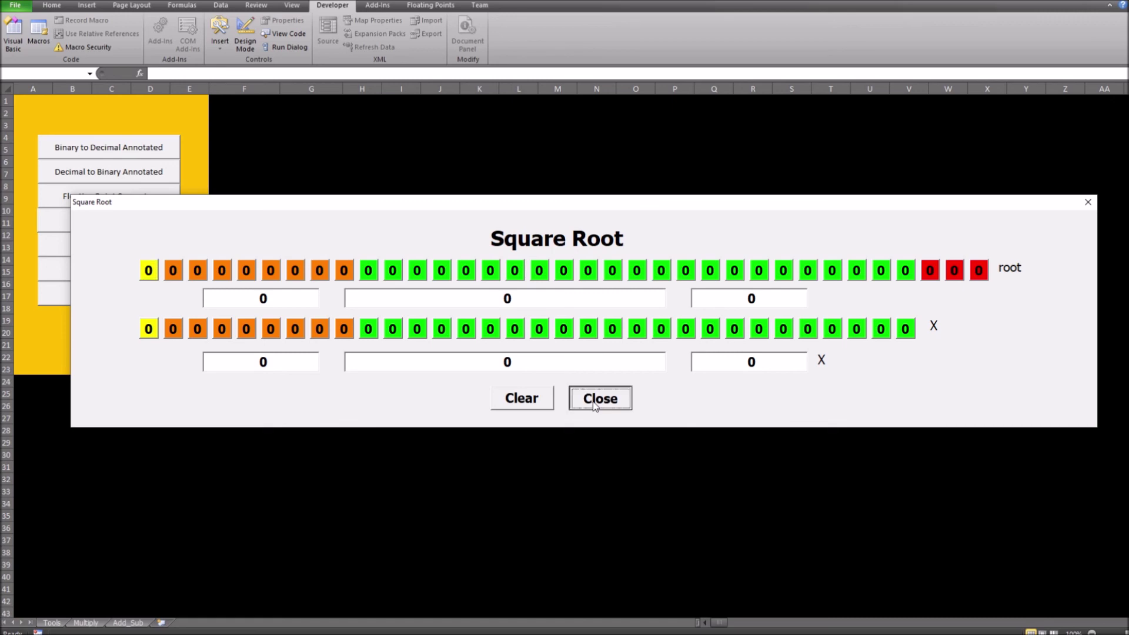
left_click(51, 622)
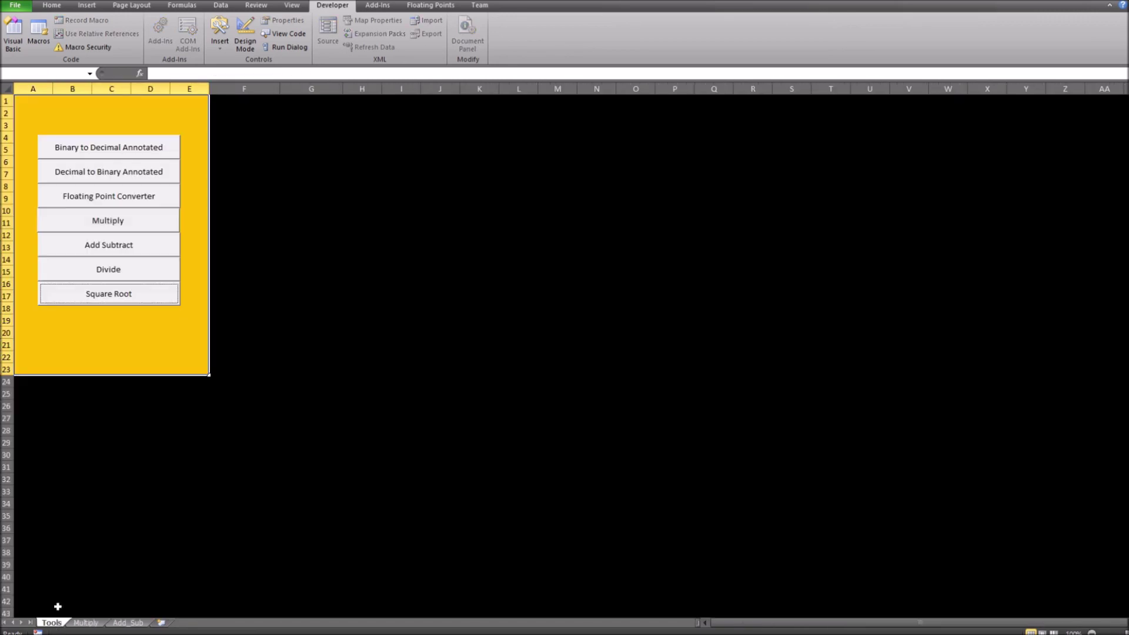